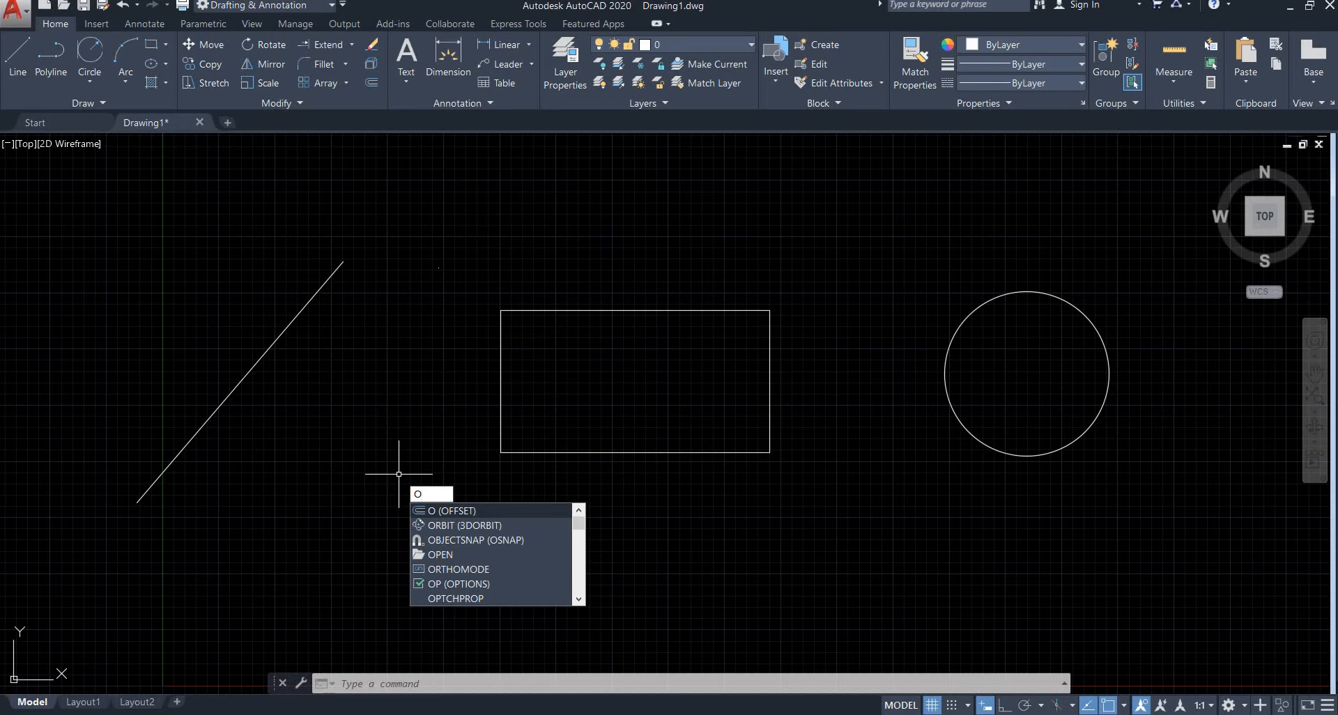
# Start Offset with a distance of 2.5 and offset the rectangle outward, overriding the distance with 3 for this copy
pyautogui.press('Return')
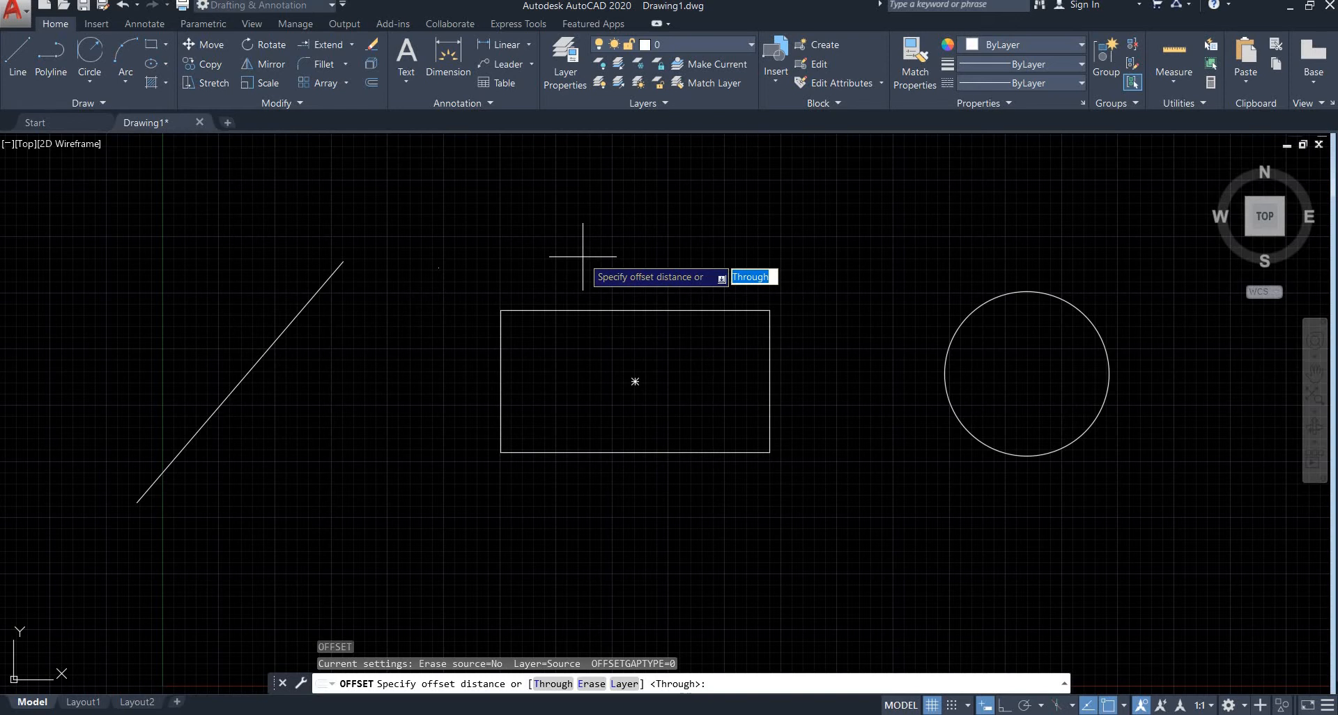
pyautogui.write('2.5')
pyautogui.press('Return')
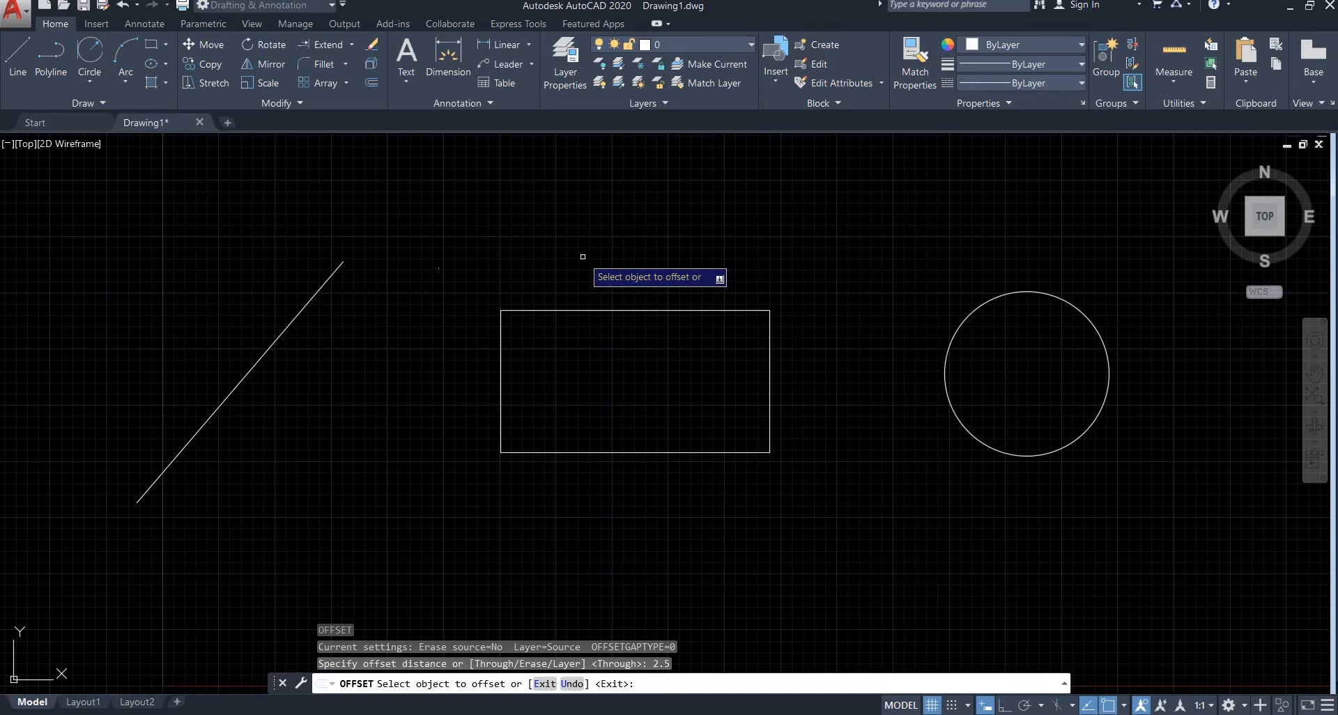
pyautogui.click(644, 310)
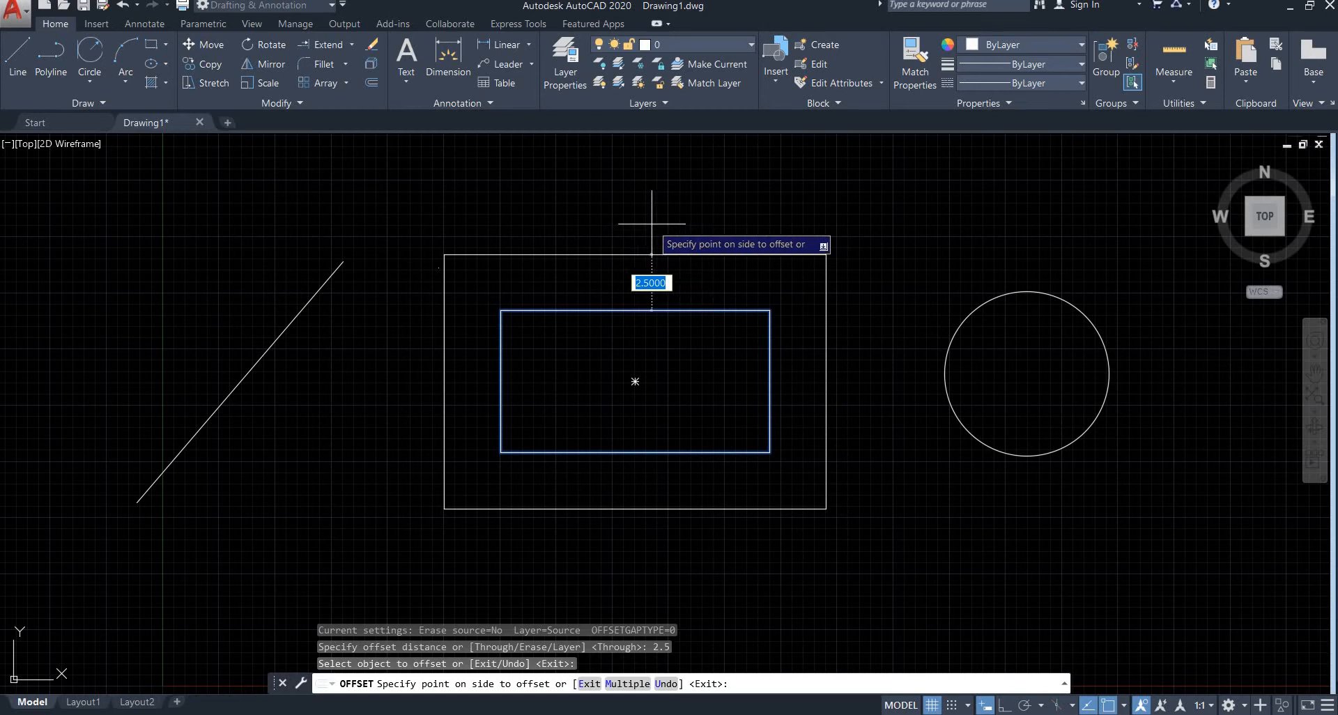
pyautogui.write('3')
pyautogui.press('Return')
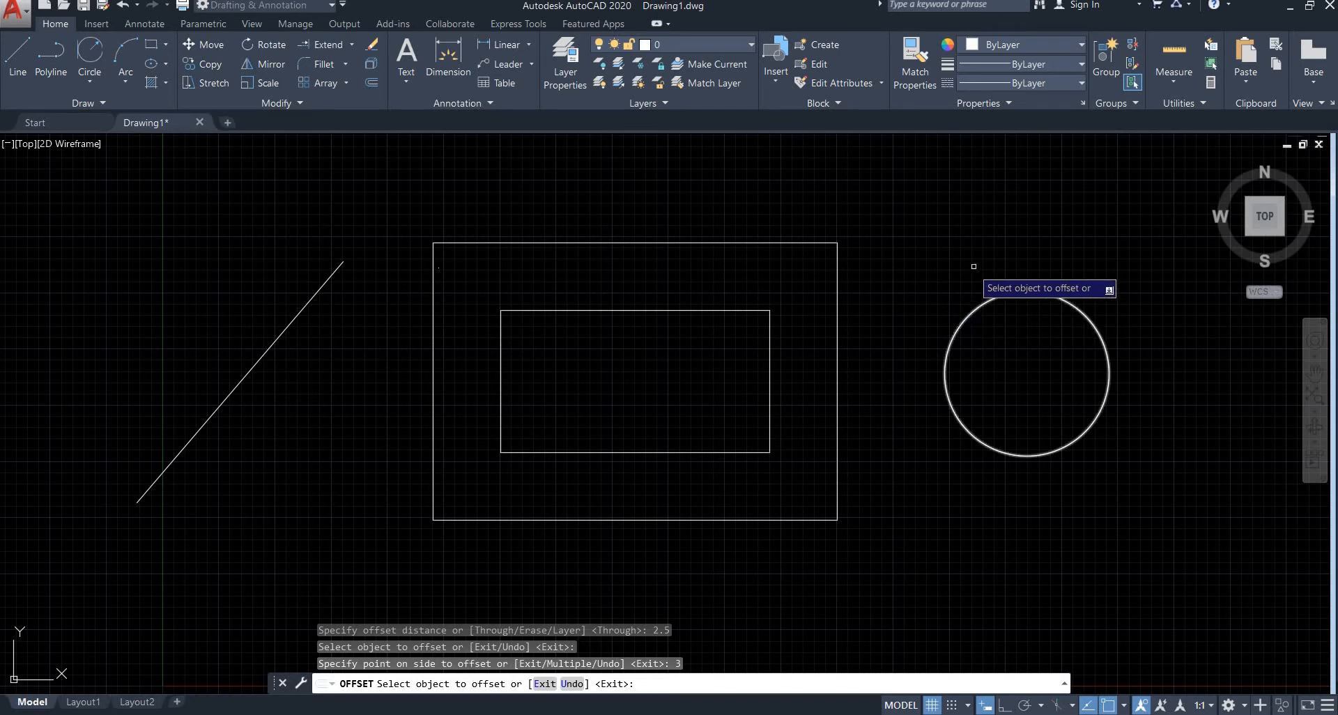
# Offset the circle inward by 2.5 and end the Offset command
pyautogui.click(985, 300)
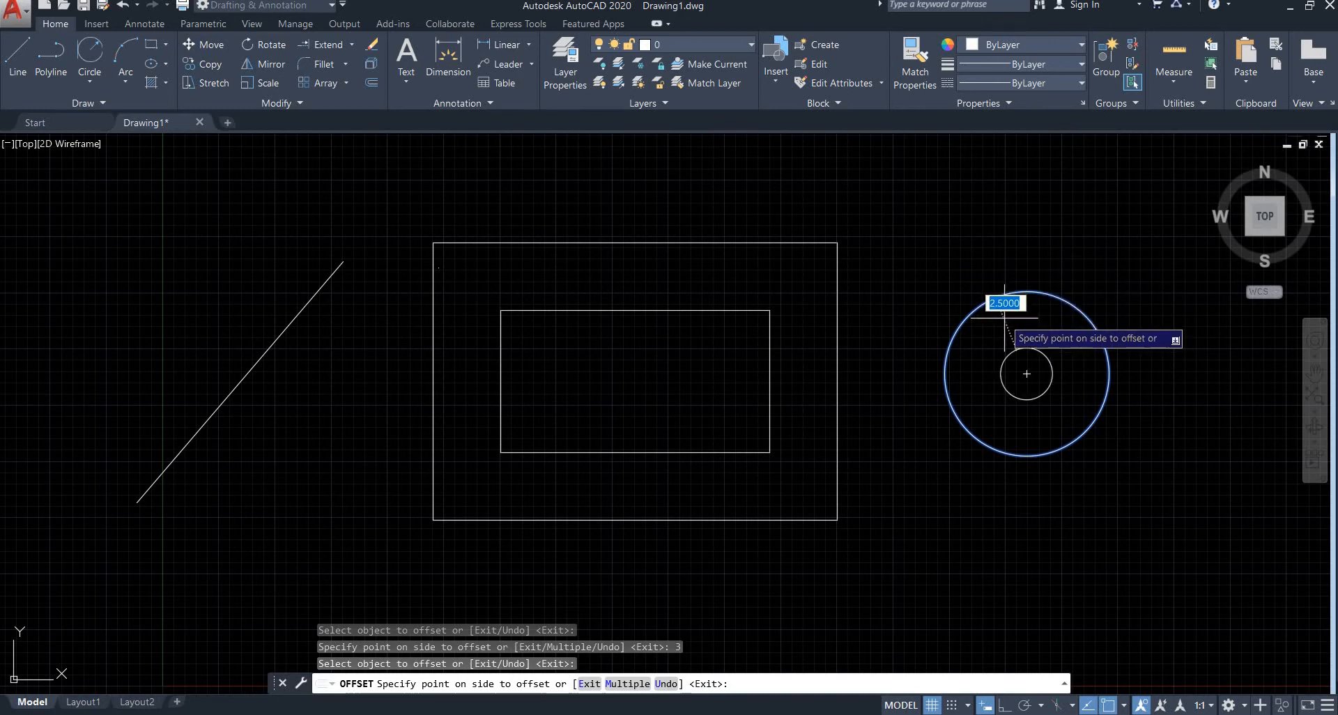
pyautogui.click(1005, 320)
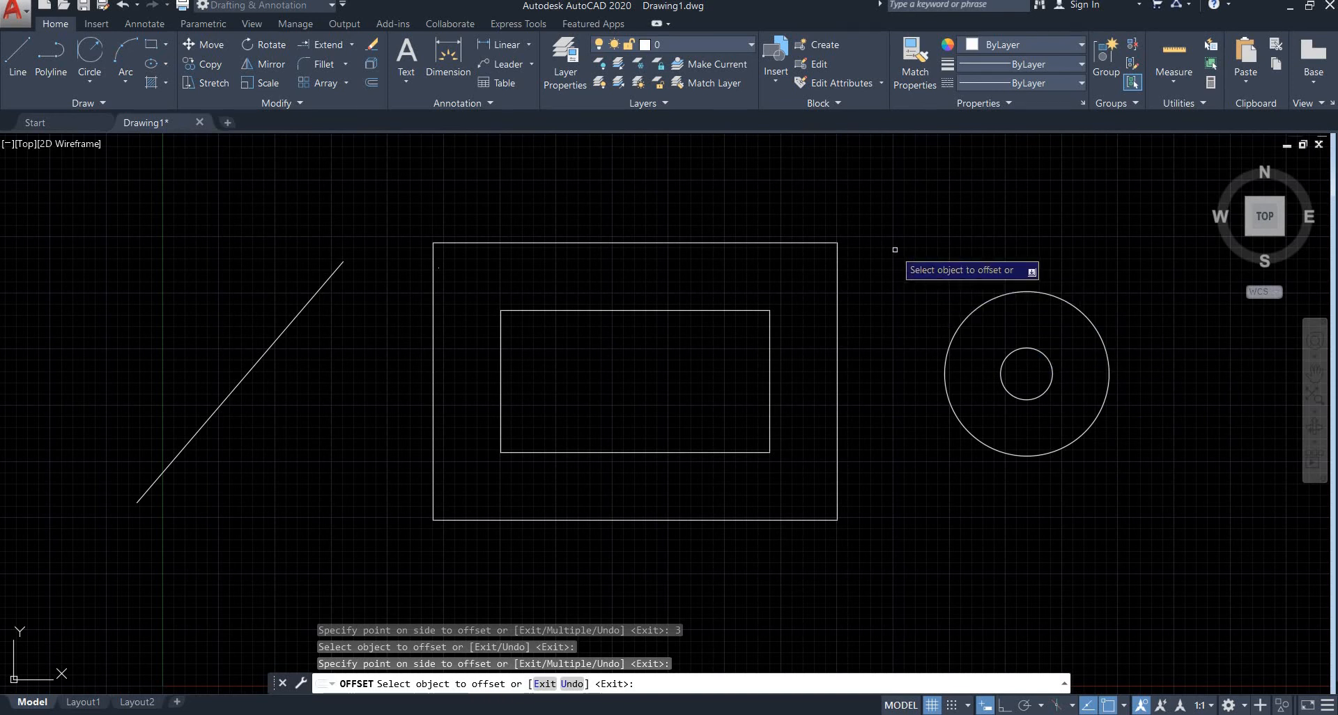
pyautogui.press('Escape')
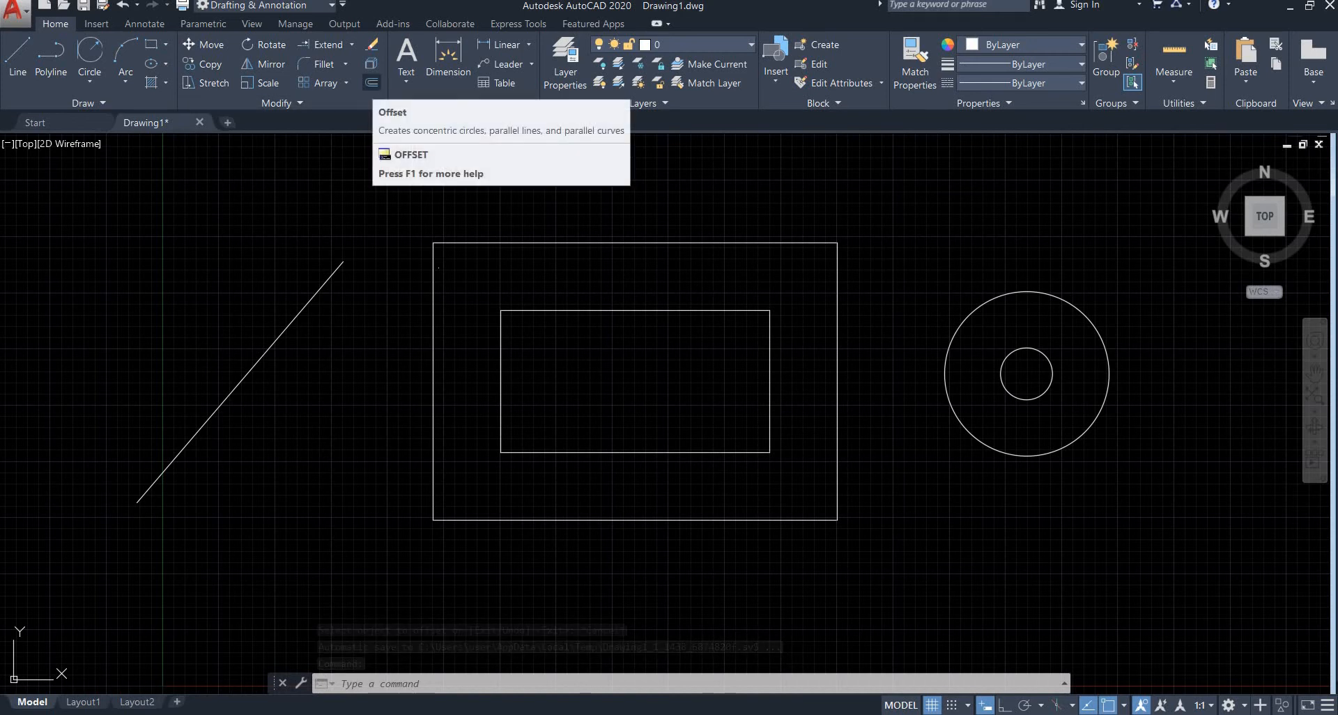
# Offset the inner rectangle outward with the Through option, placing the copy outside the existing outer rectangle
pyautogui.click(372, 82)
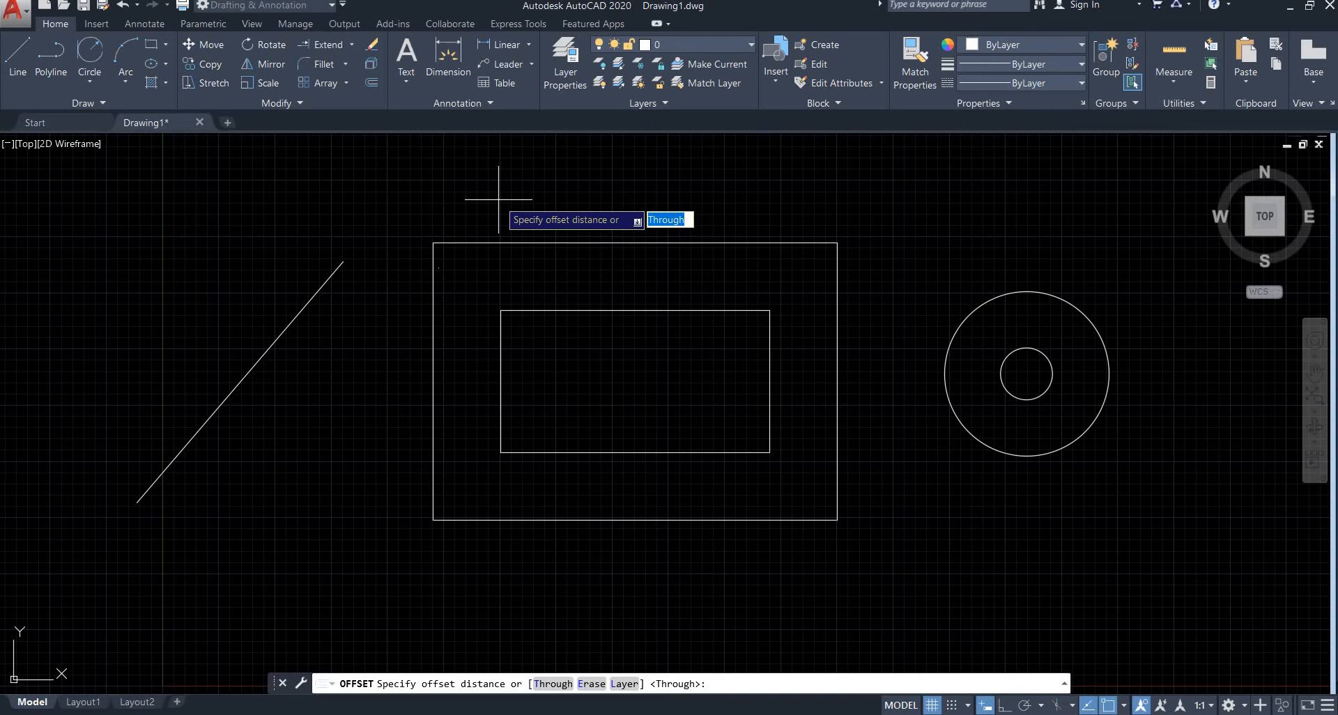
pyautogui.press('Down')
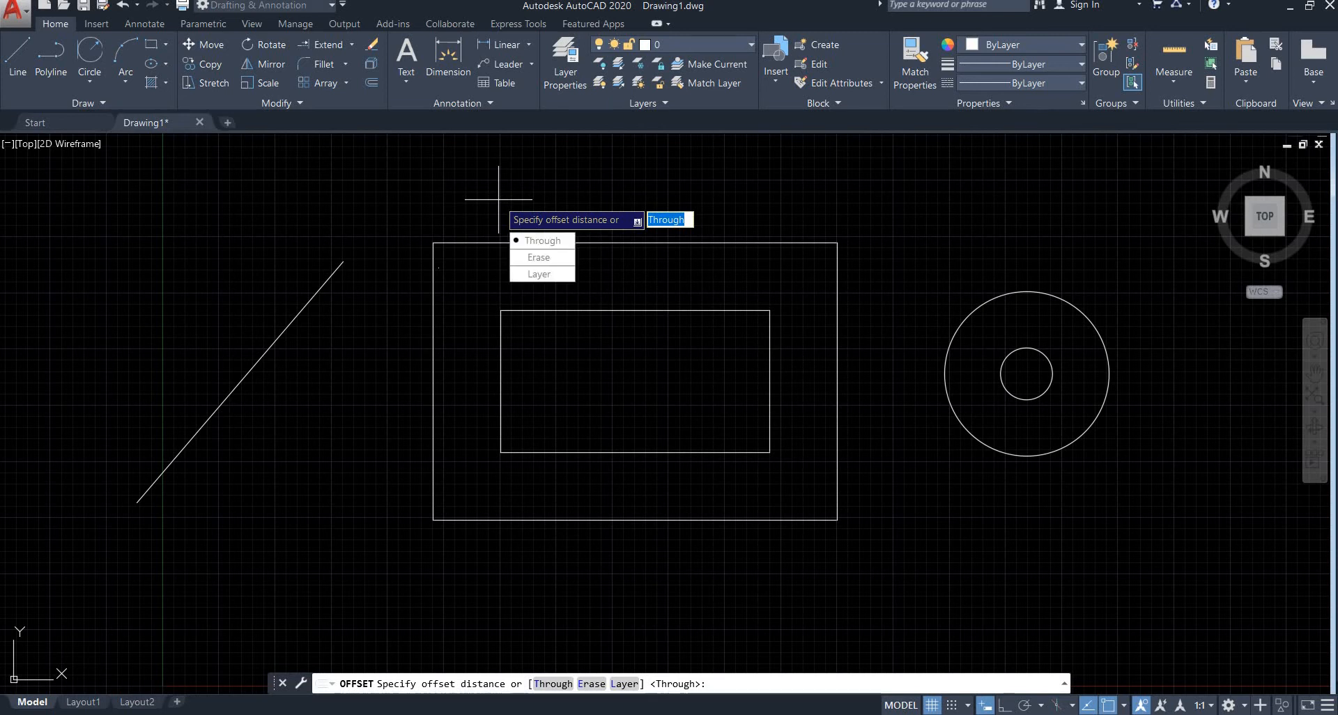
pyautogui.press('Return')
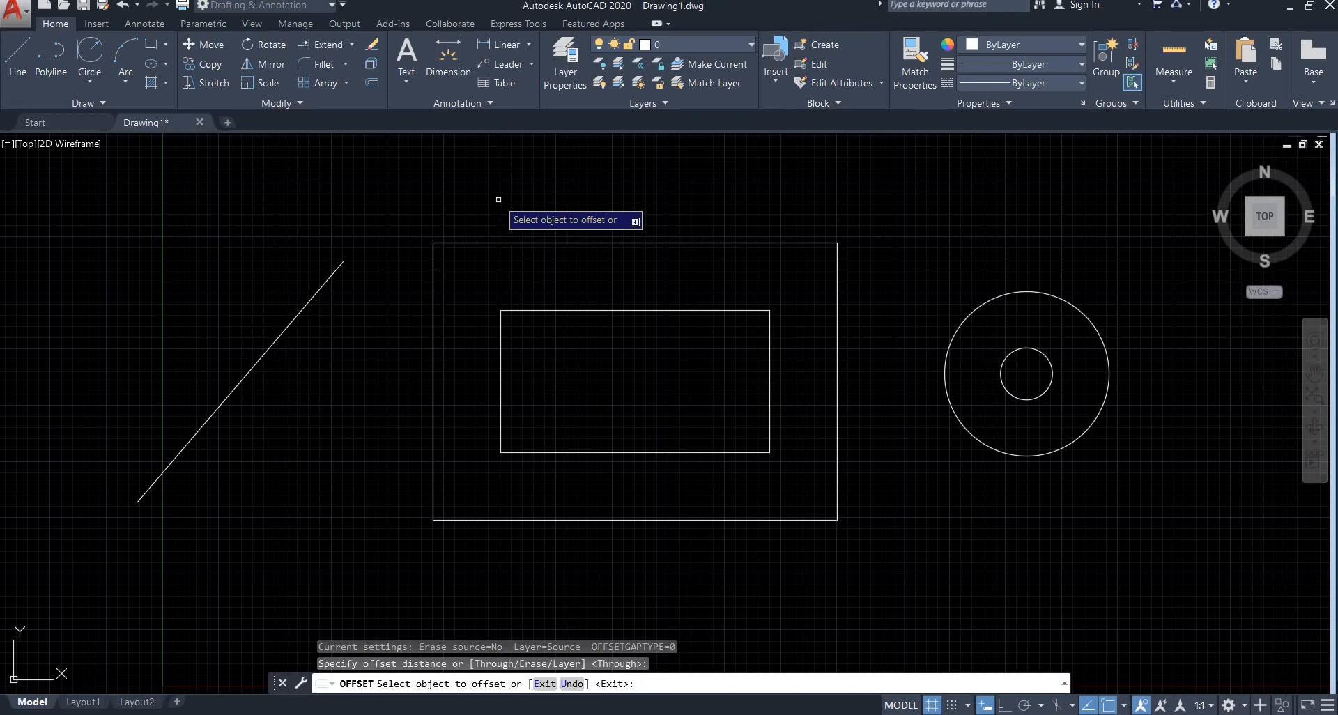
pyautogui.click(632, 310)
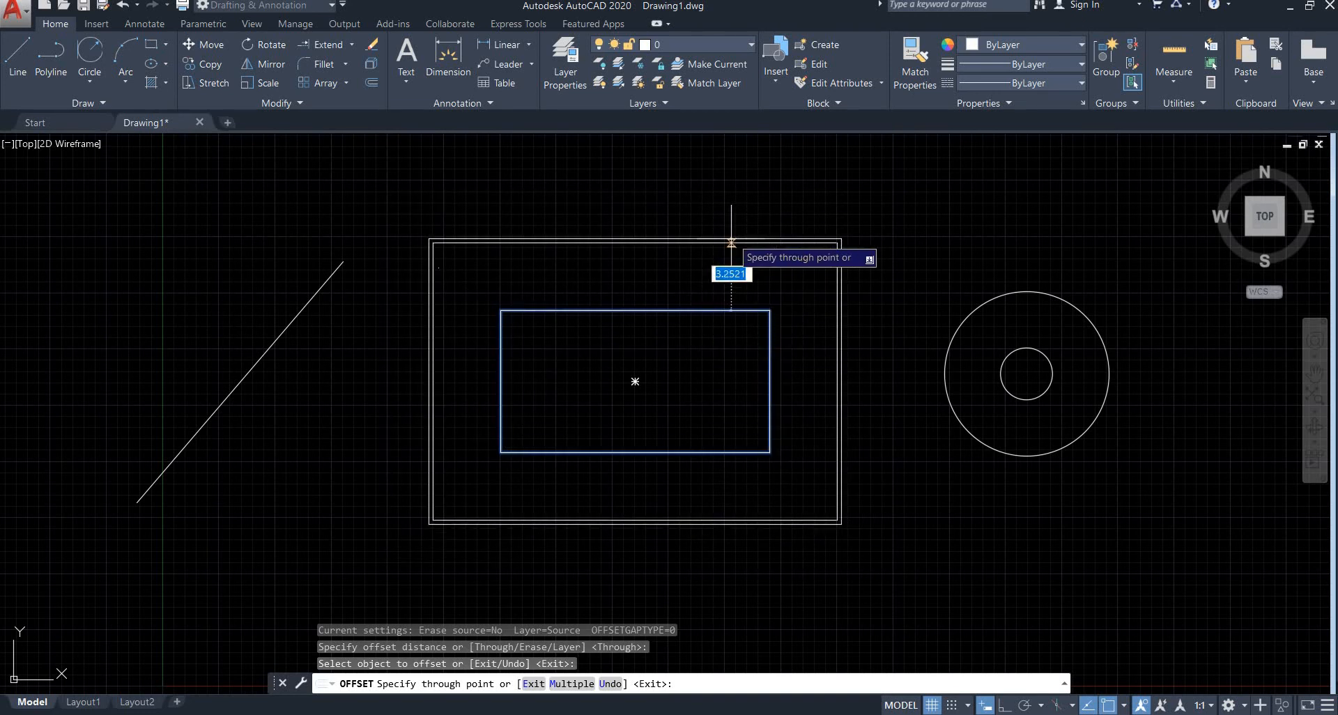
pyautogui.click(472, 192)
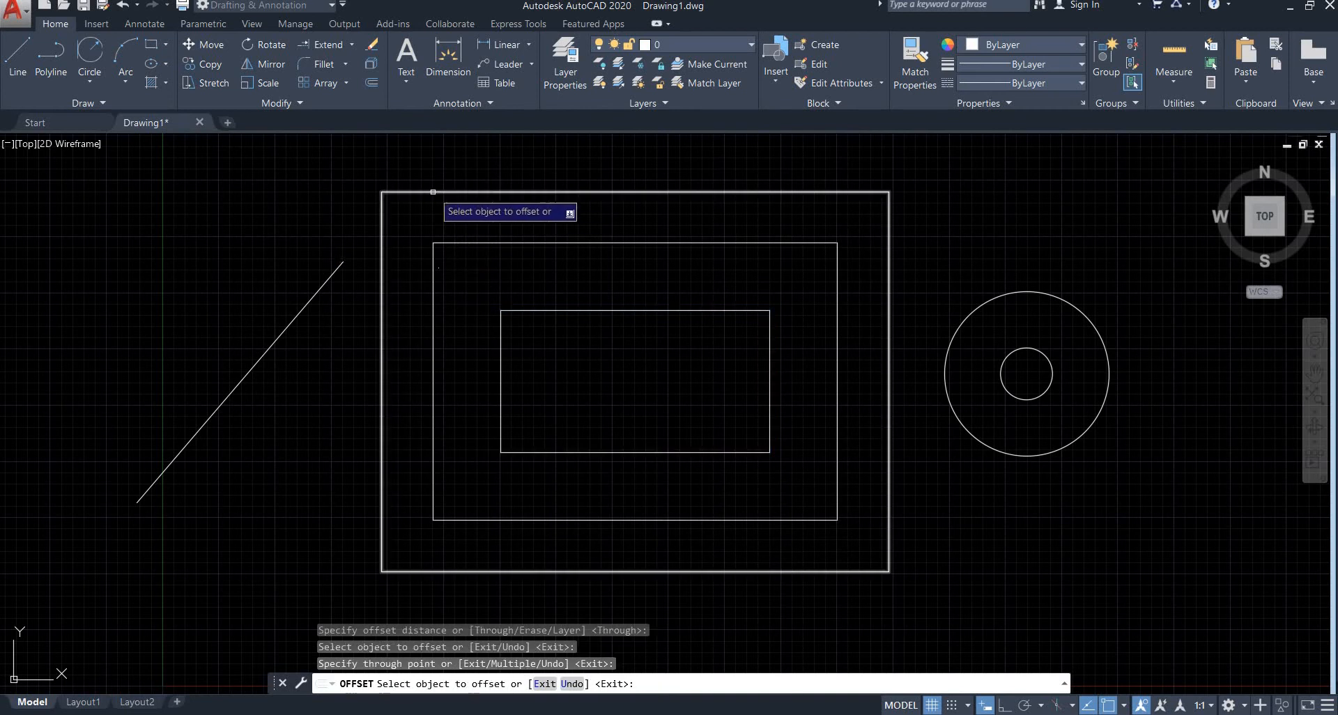
pyautogui.press('Escape')
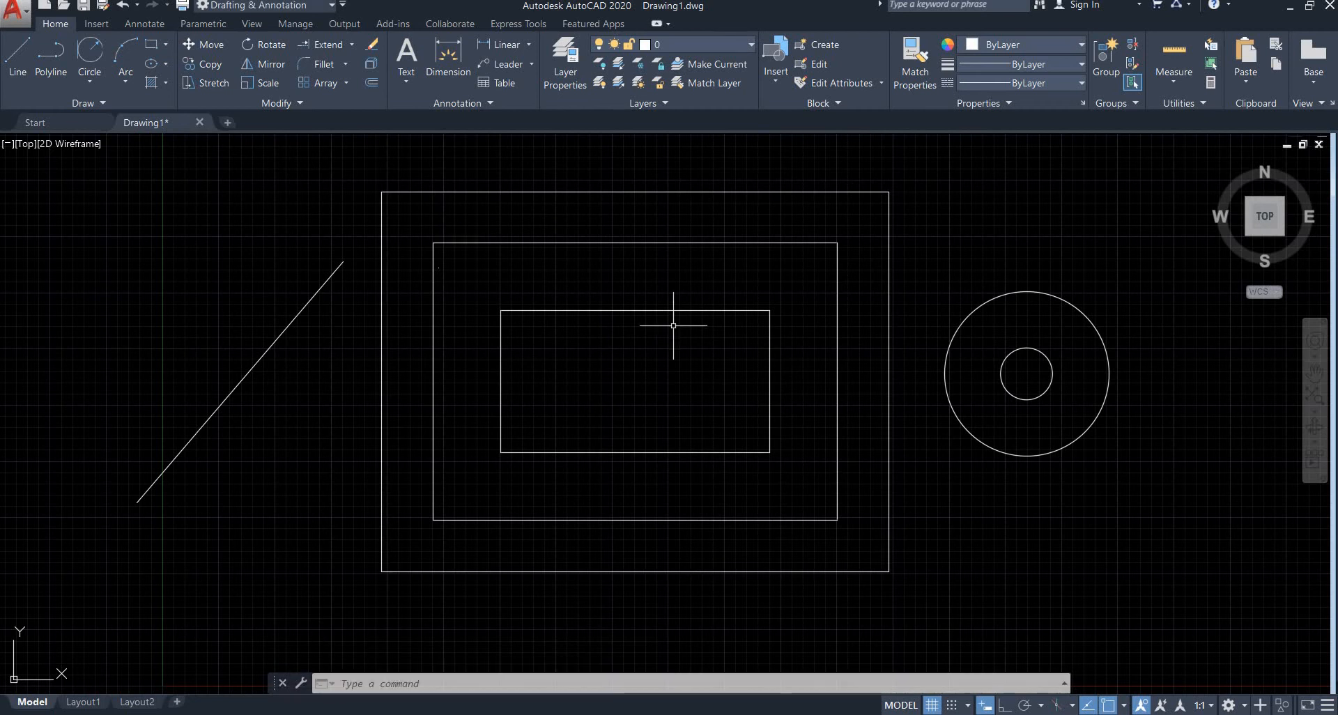
# Offset the innermost rectangle inward through a picked point, with Erase source set to Yes so the original is removed
pyautogui.write('o')
pyautogui.press('Return')
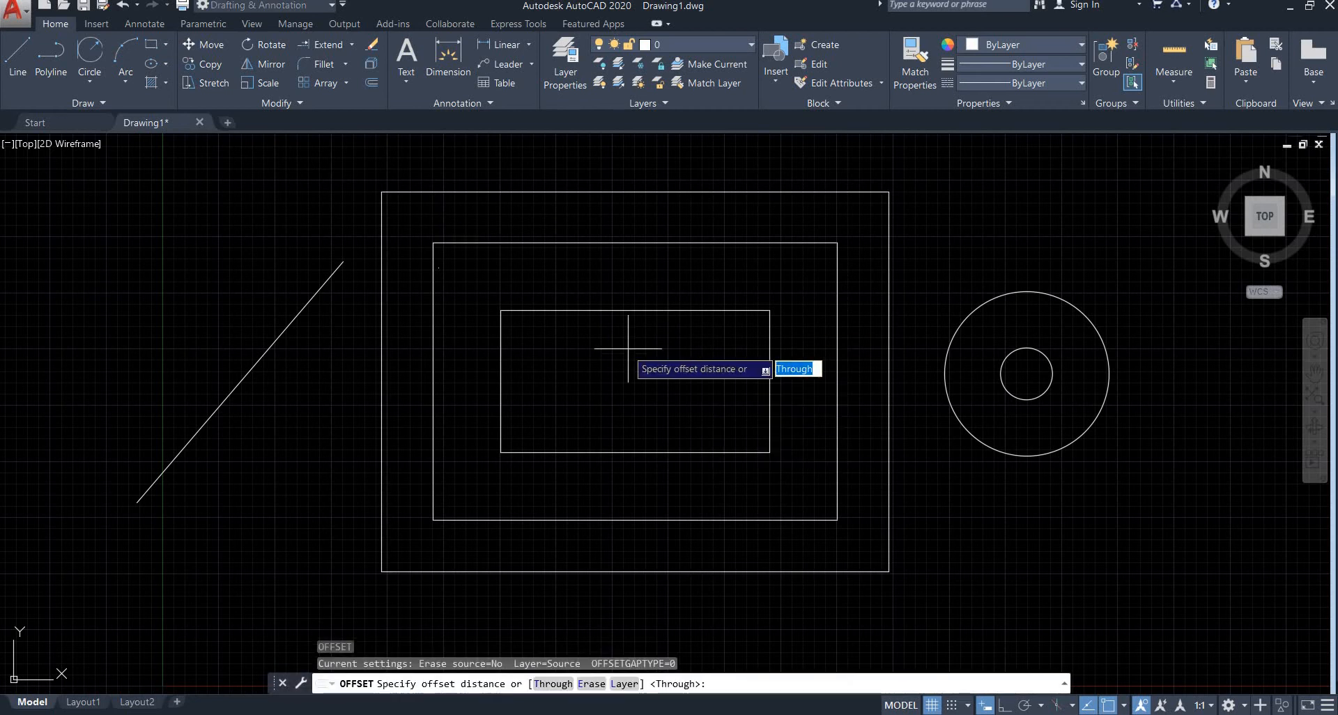
pyautogui.press('Down')
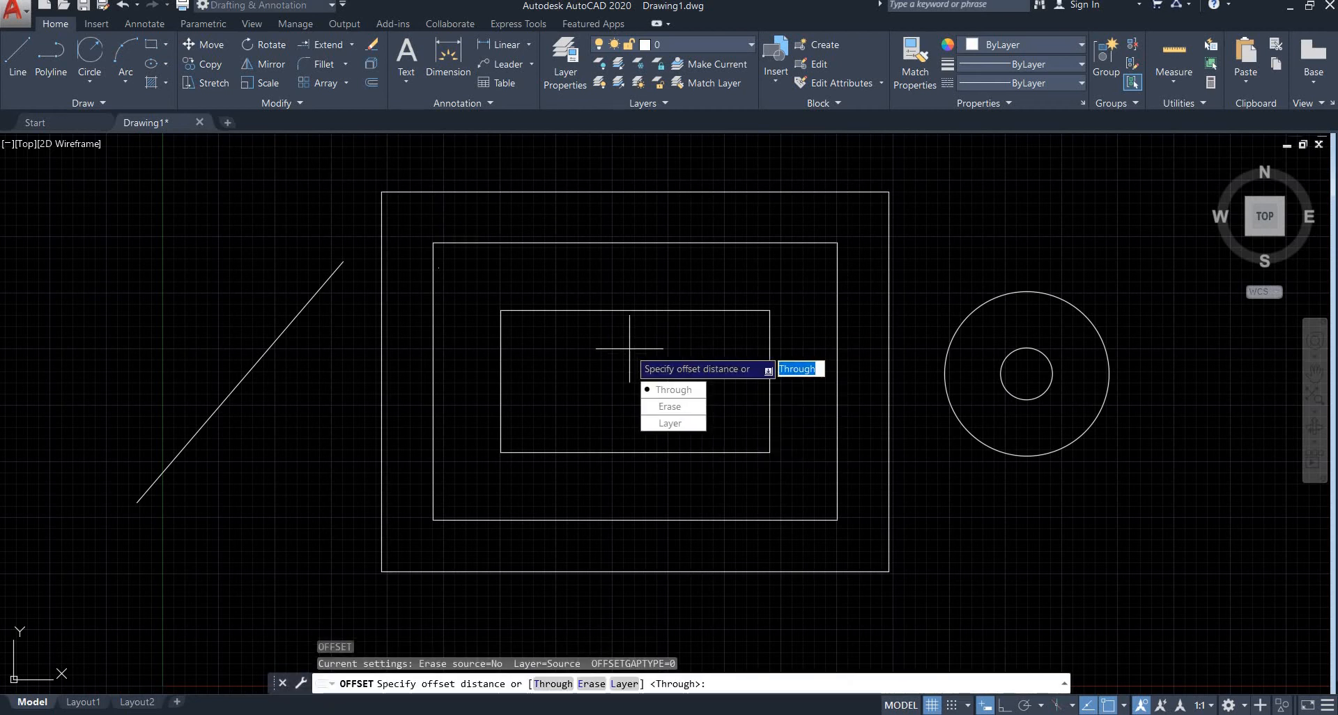
pyautogui.press('Down')
pyautogui.press('Return')
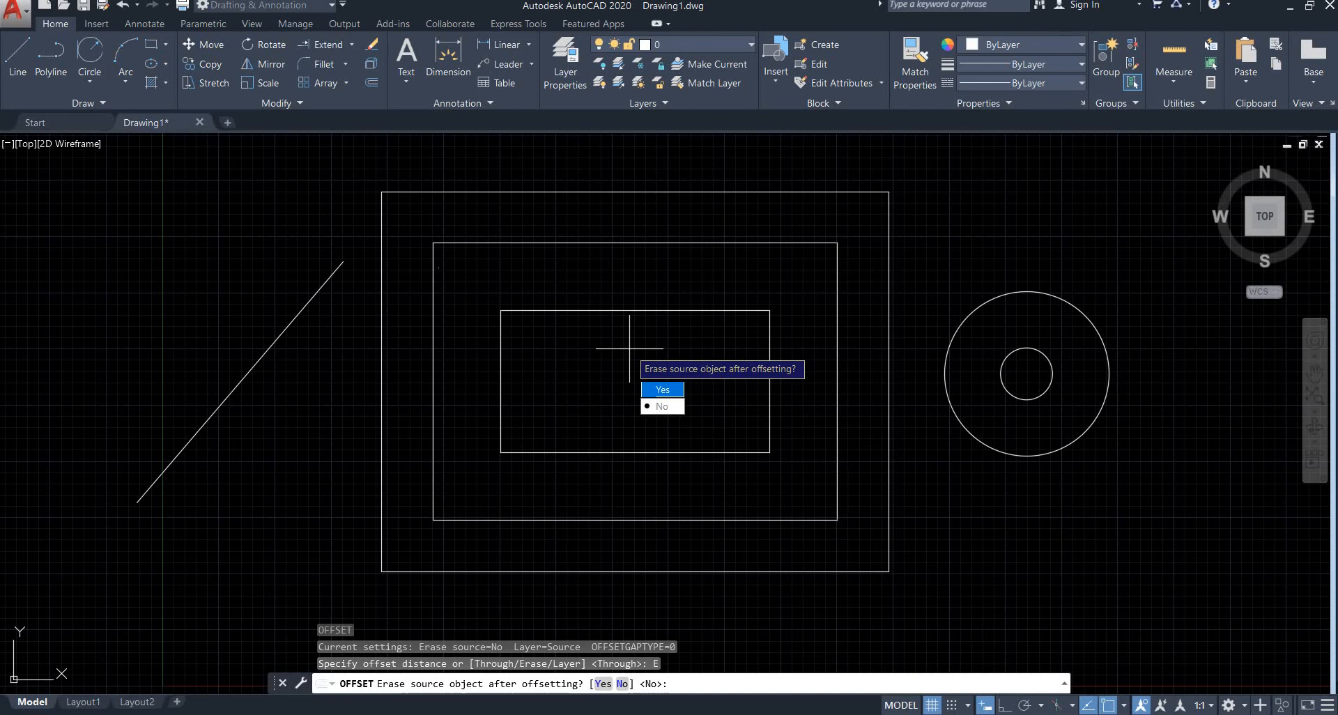
pyautogui.press('Down')
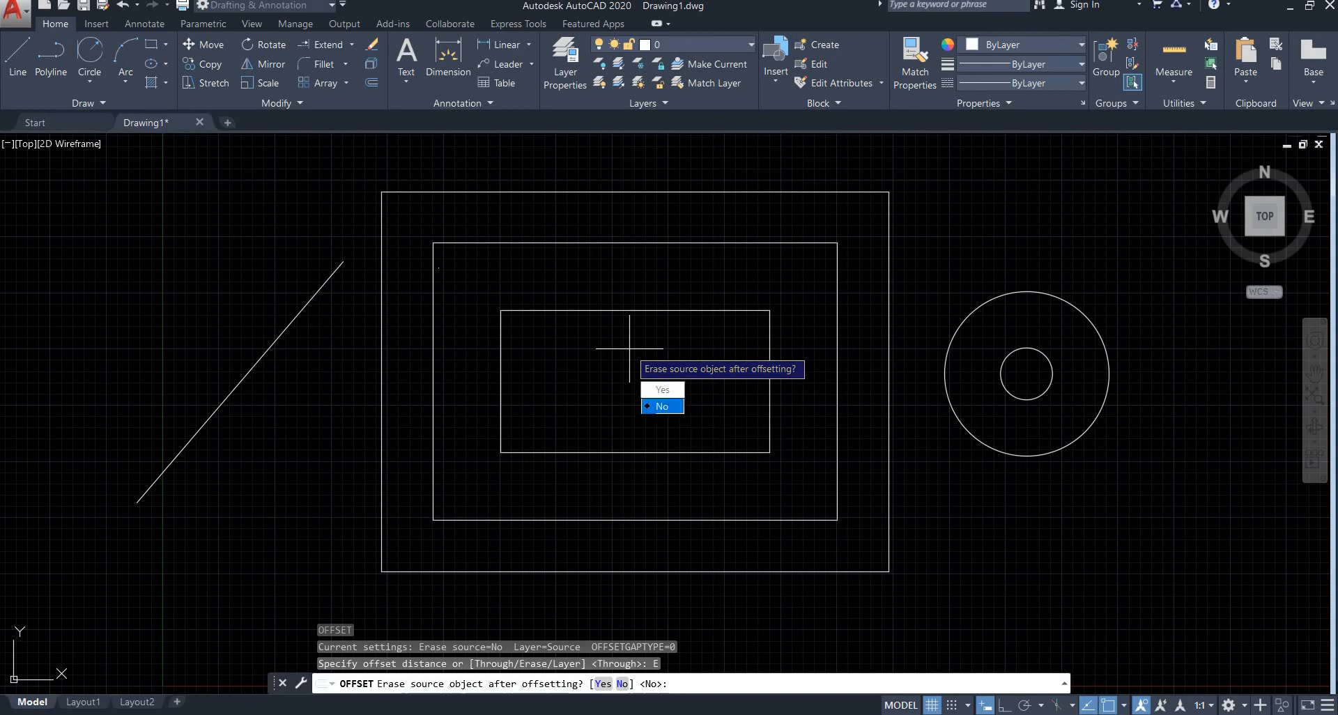
pyautogui.press('Up')
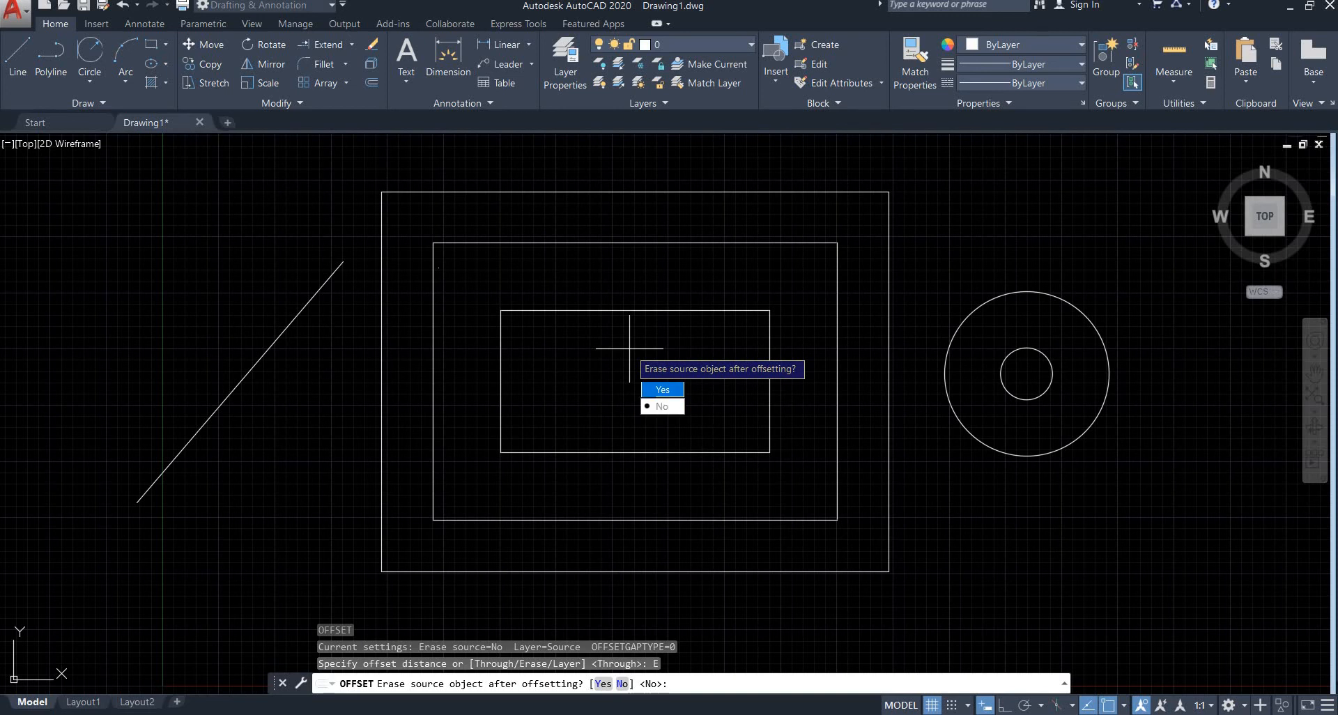
pyautogui.press('Return')
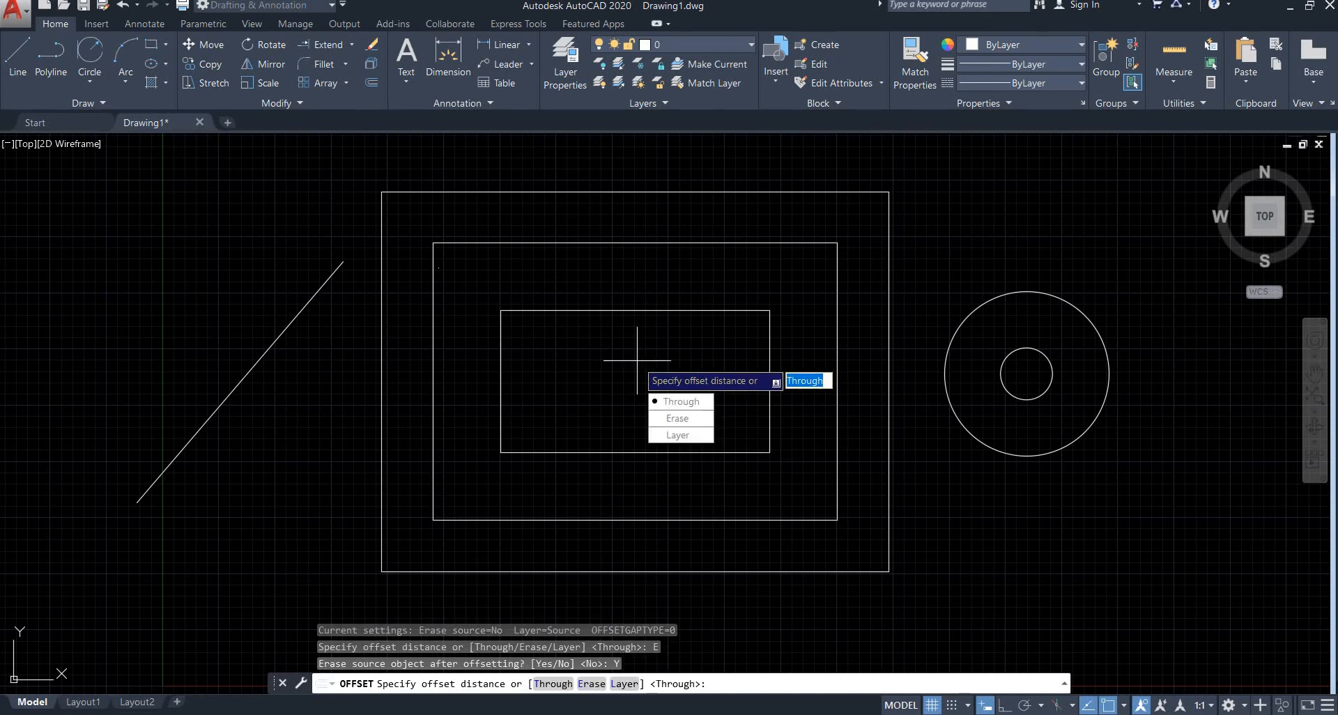
pyautogui.press('Return')
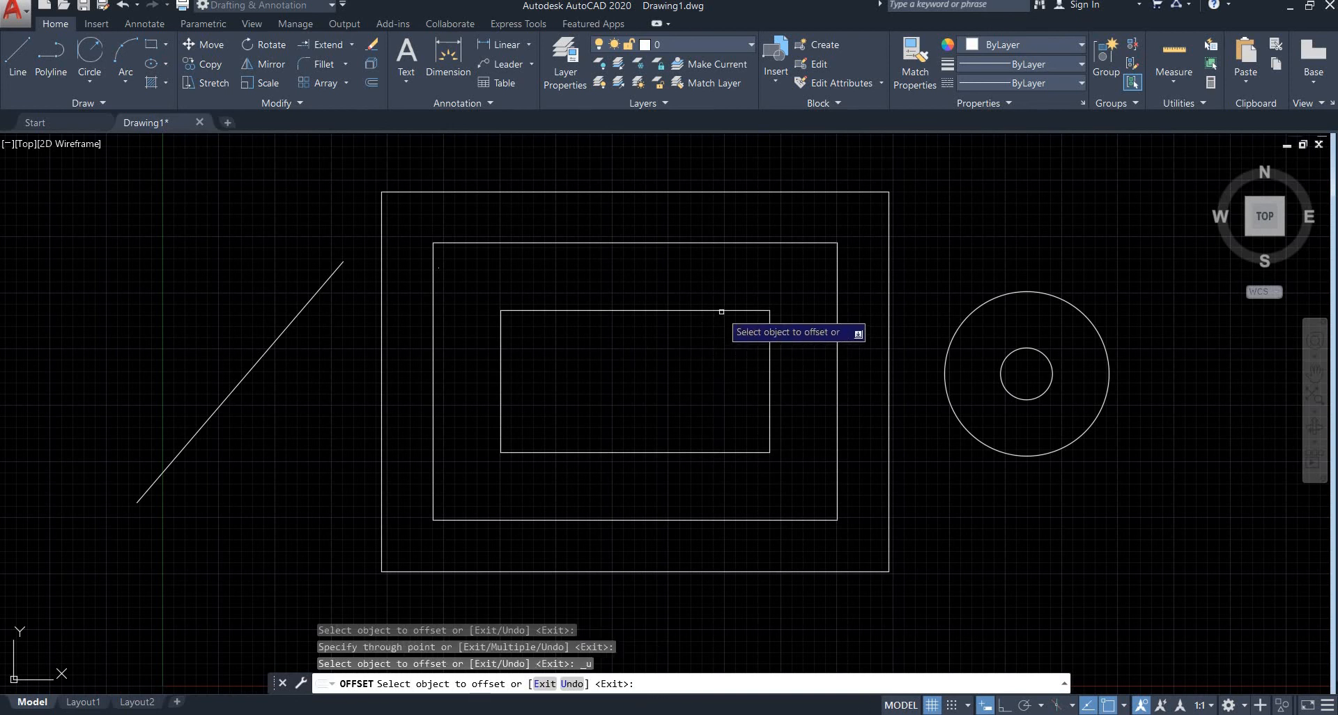
pyautogui.click(721, 311)
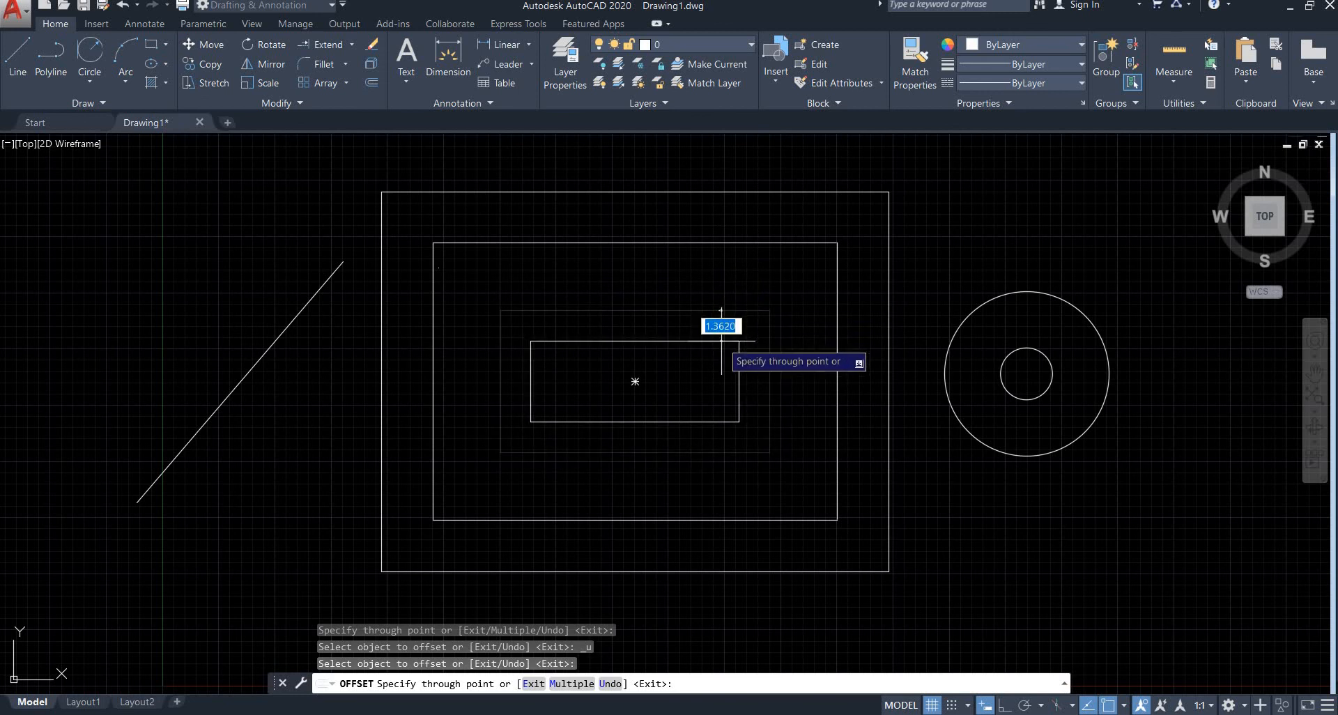
pyautogui.click(722, 415)
pyautogui.press('Escape')
# Restart Offset with Erase source set back to No and the Through option as the offset method
pyautogui.write('o')
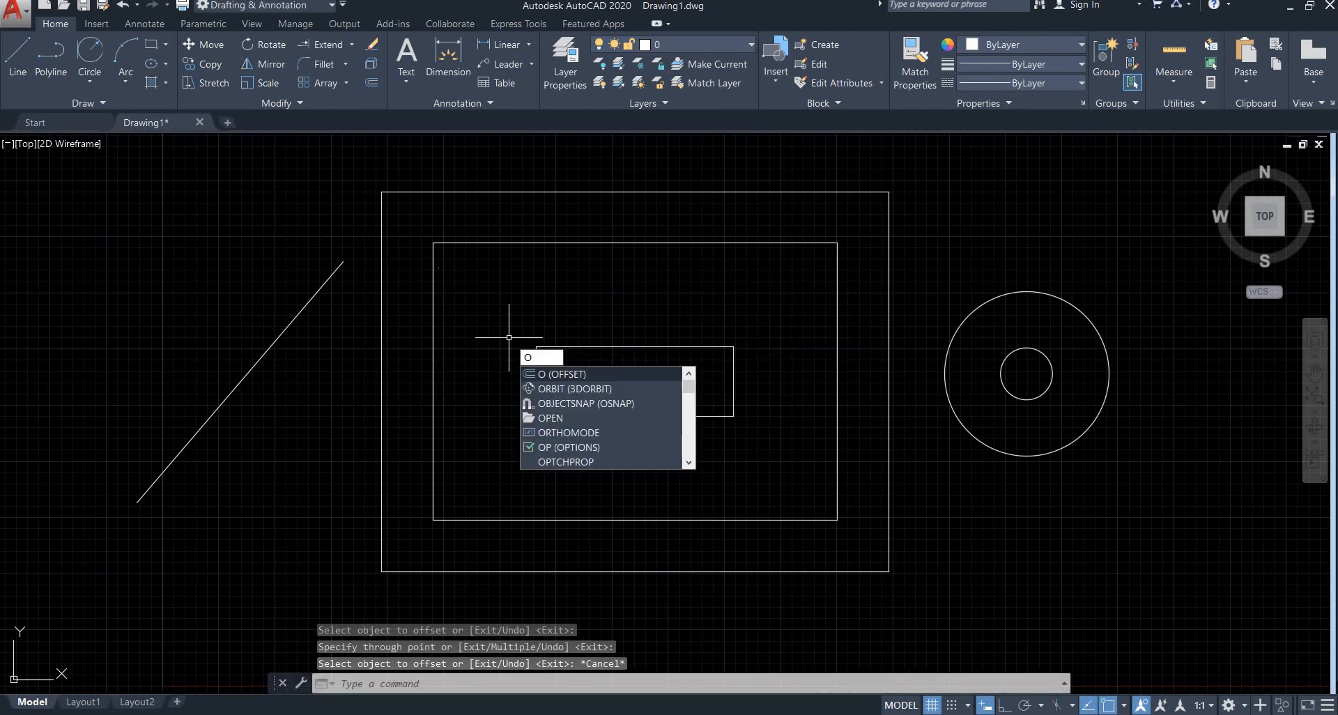
pyautogui.press('Return')
pyautogui.write('E')
pyautogui.press('Return')
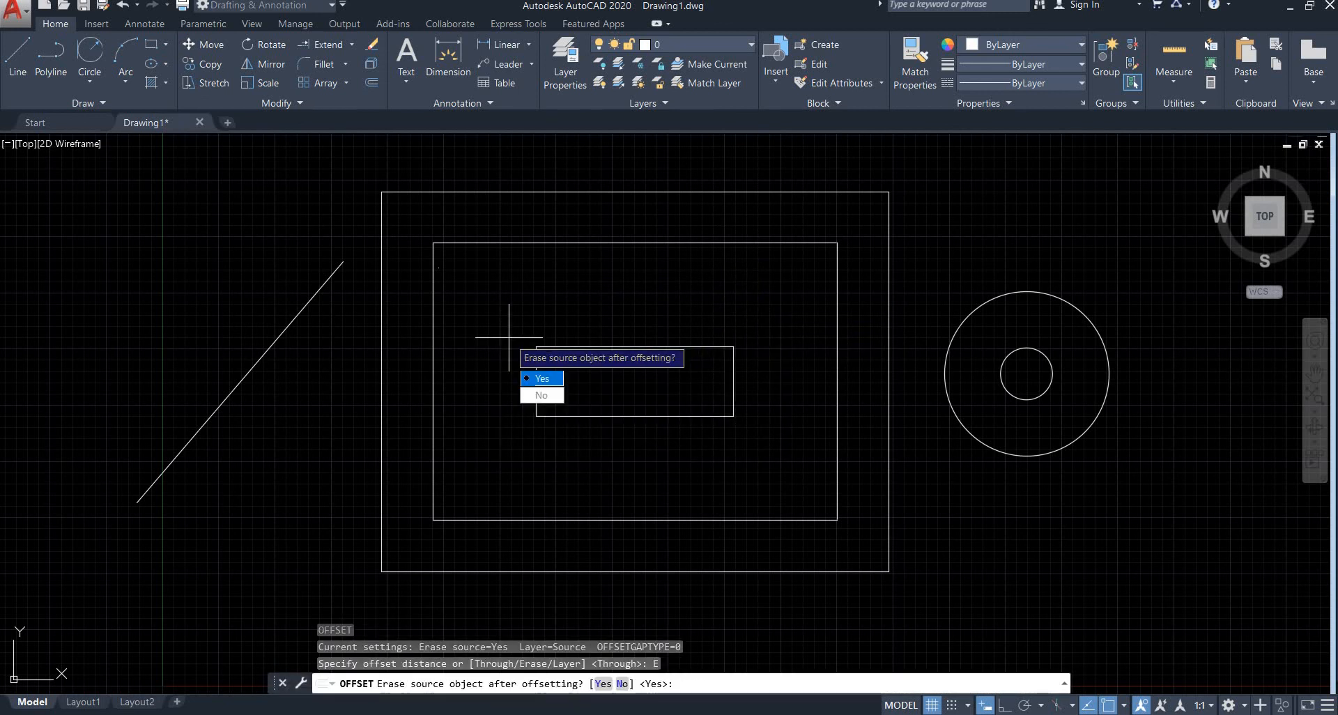
pyautogui.write('N')
pyautogui.press('Return')
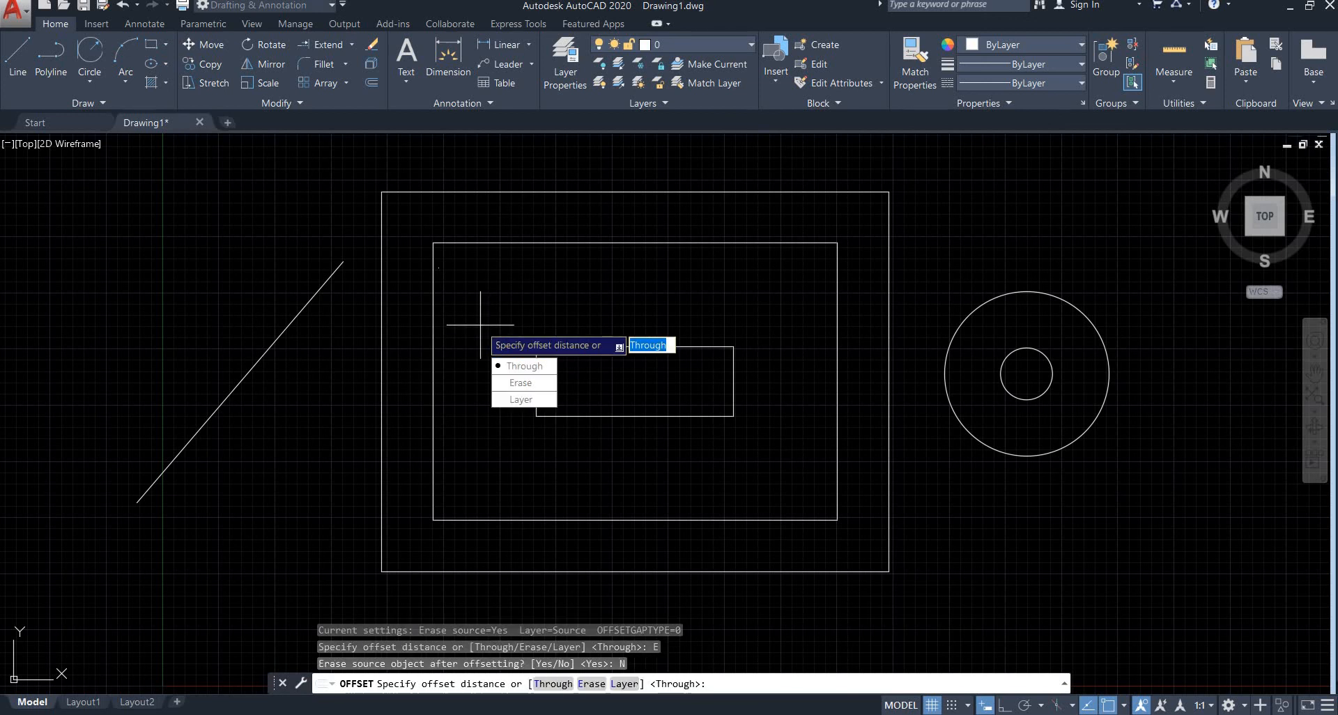
pyautogui.press('Return')
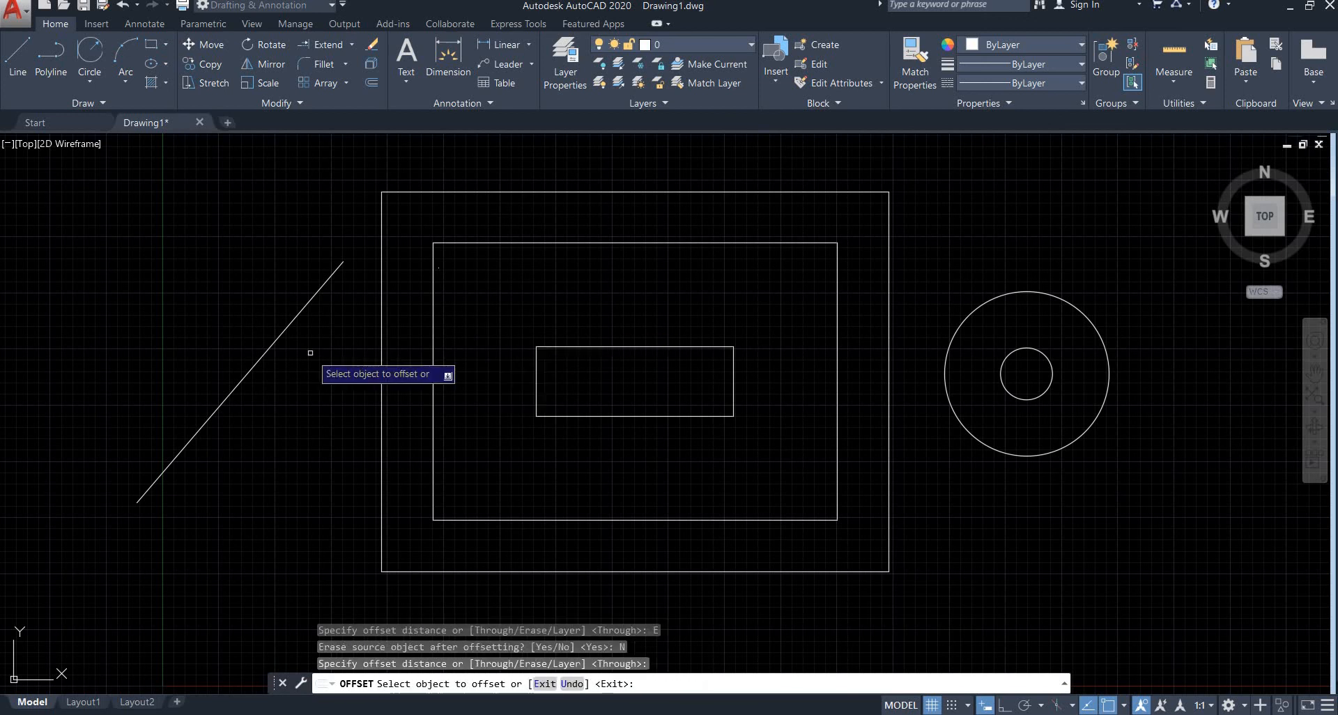
# Offset the slanted line with the Through and Multiple options, placing ten parallel copies on its lower-right side
pyautogui.click(286, 327)
pyautogui.press('Down')
pyautogui.press('Down')
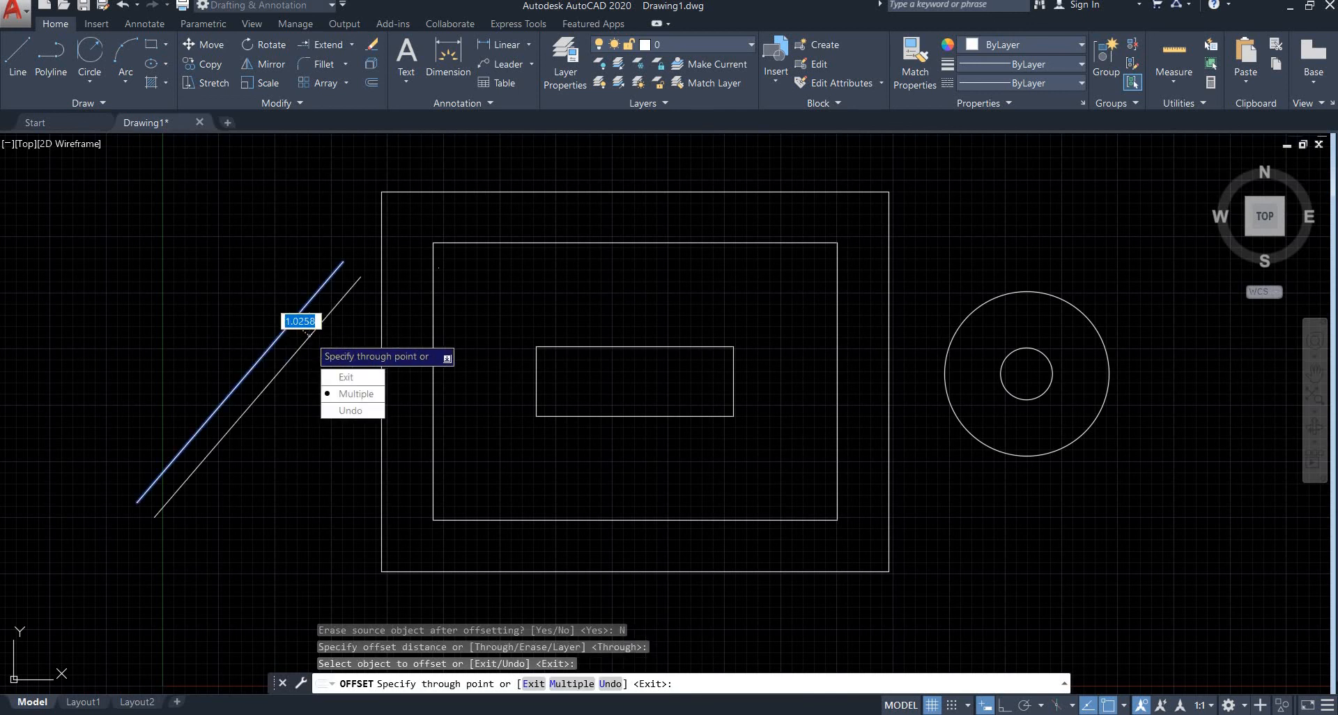
pyautogui.press('Return')
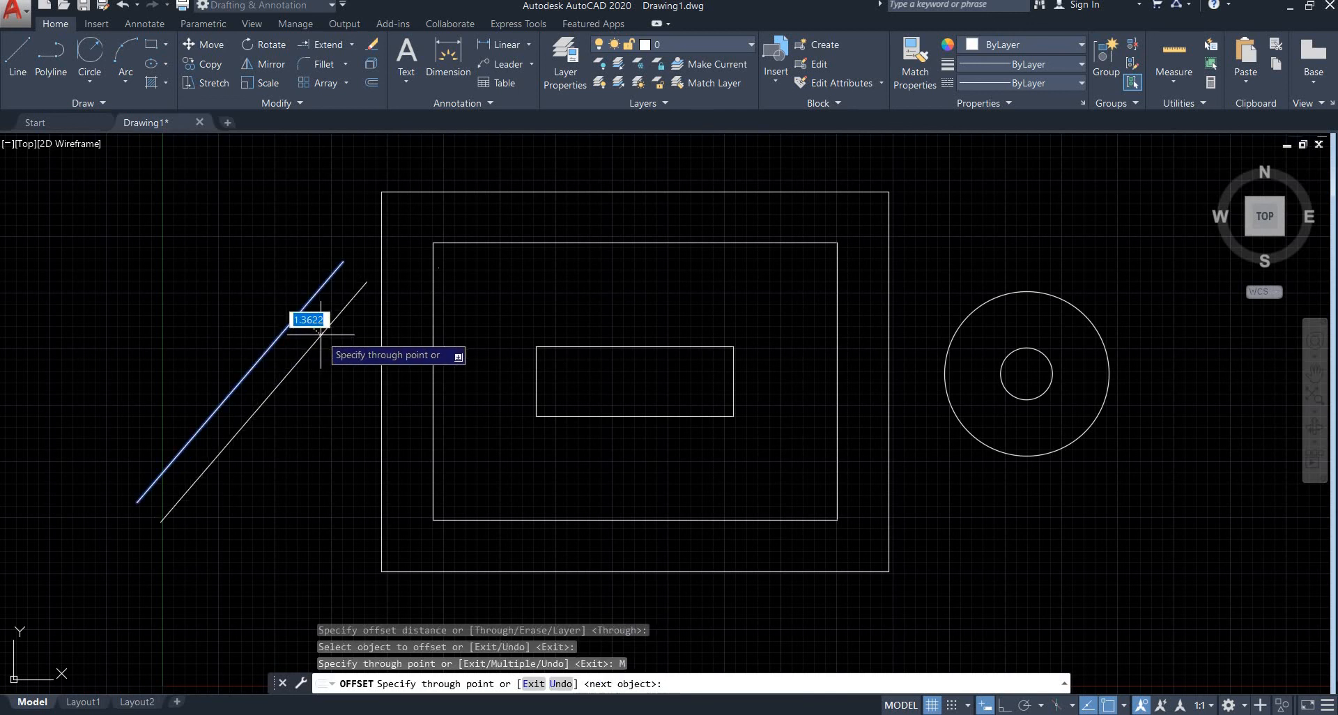
pyautogui.click(319, 338)
pyautogui.click(348, 353)
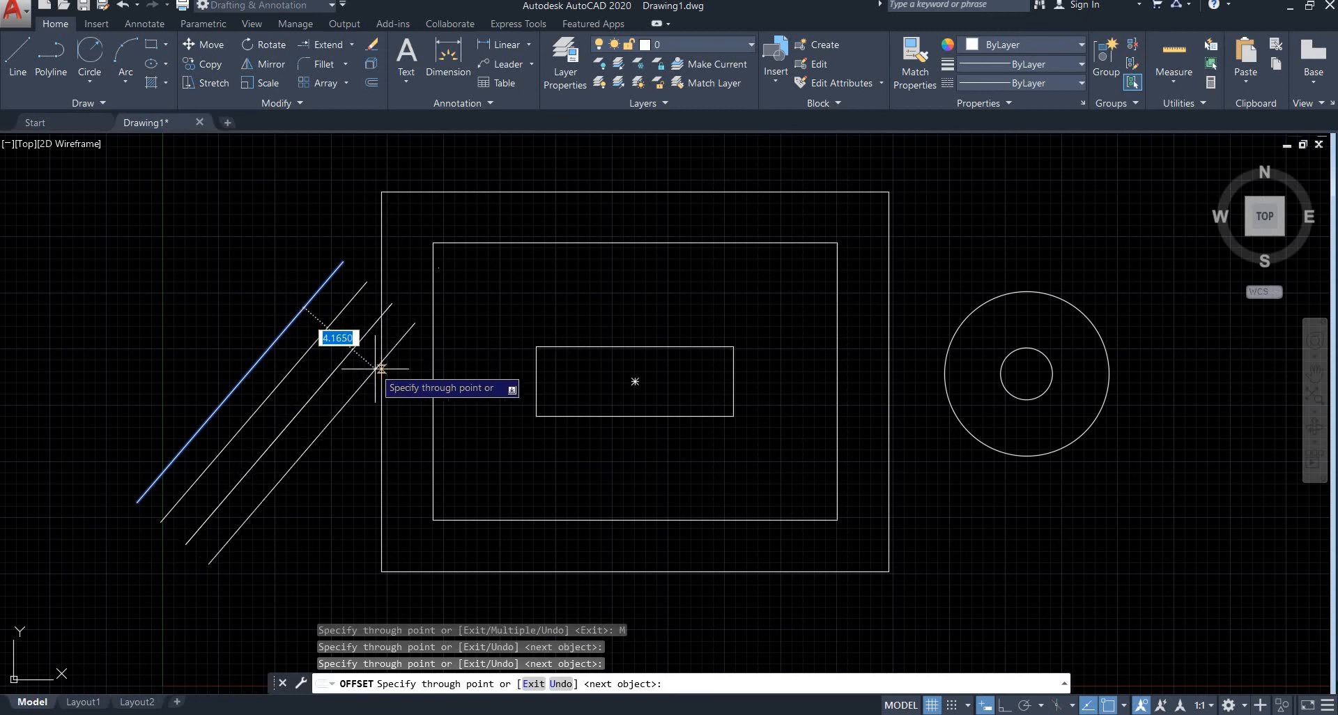
pyautogui.click(380, 373)
pyautogui.click(412, 392)
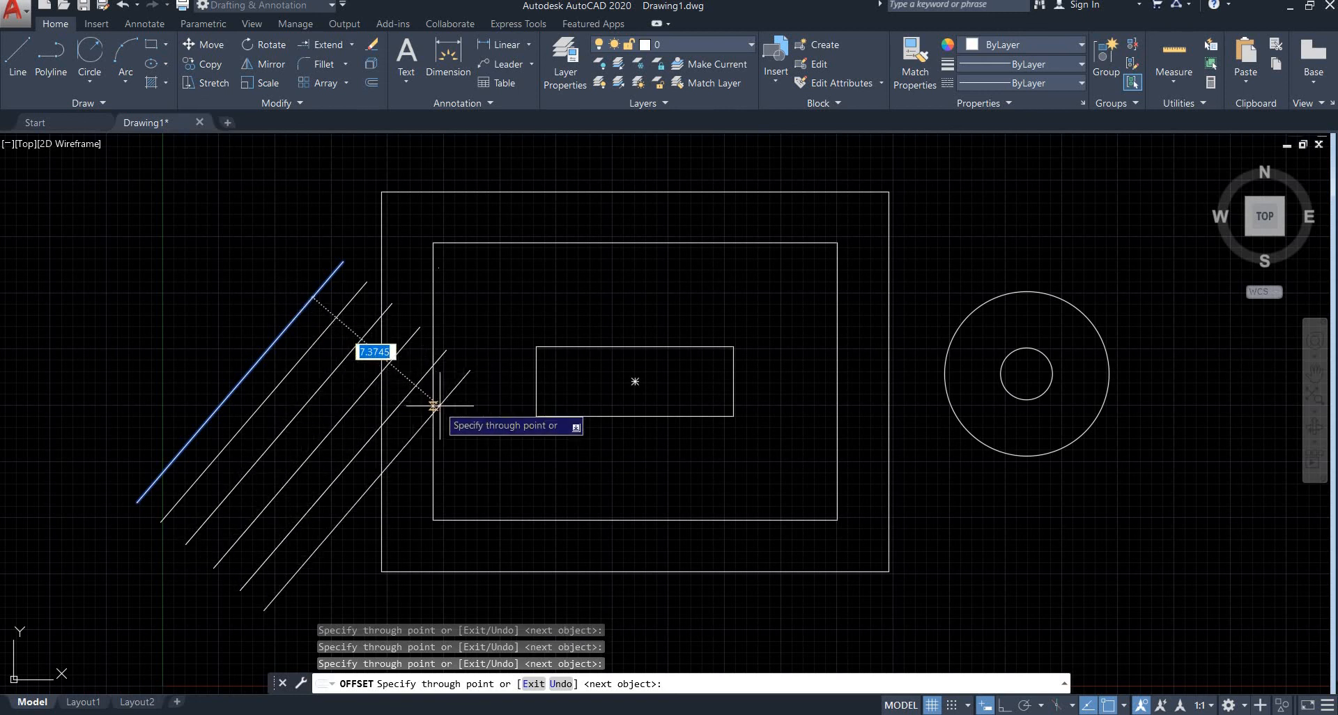
pyautogui.click(441, 396)
pyautogui.click(477, 429)
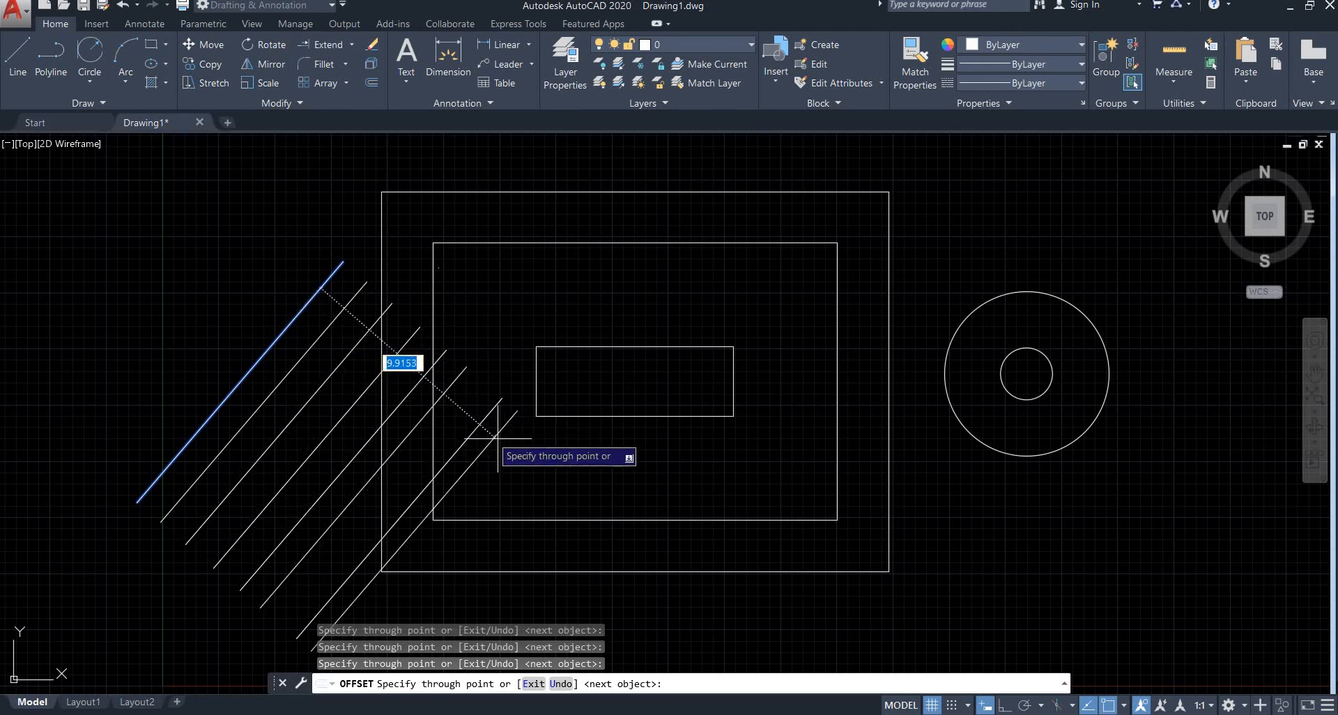
pyautogui.click(577, 472)
pyautogui.click(549, 457)
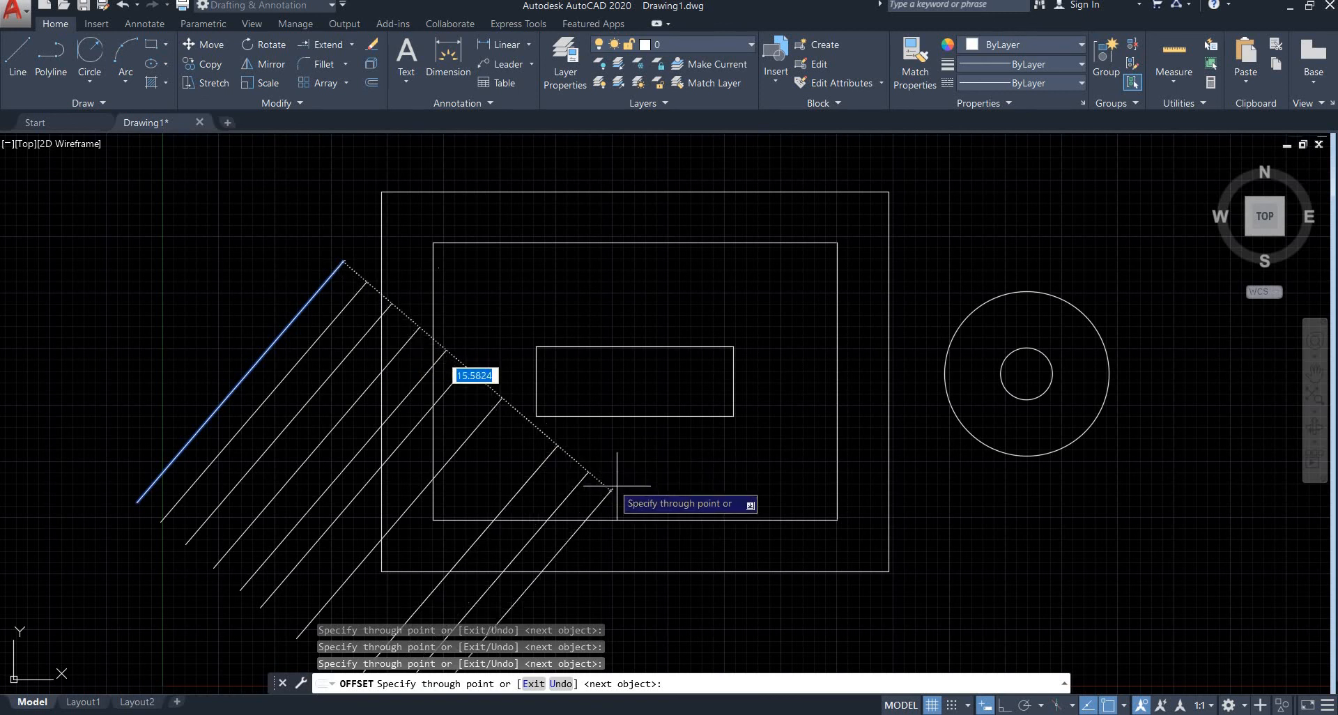
pyautogui.click(661, 504)
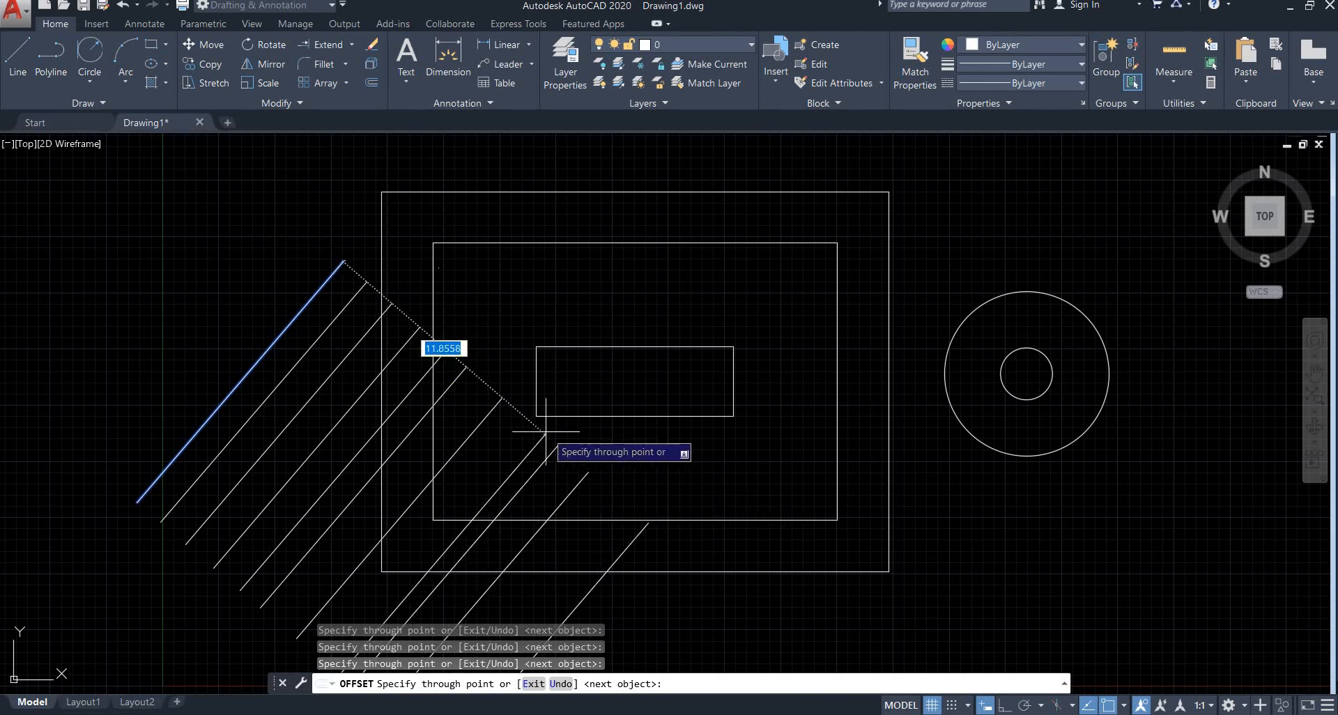
pyautogui.click(521, 438)
# Add five parallel offset copies on the slanted line's upper-left side and one more on its lower-right side
pyautogui.click(286, 239)
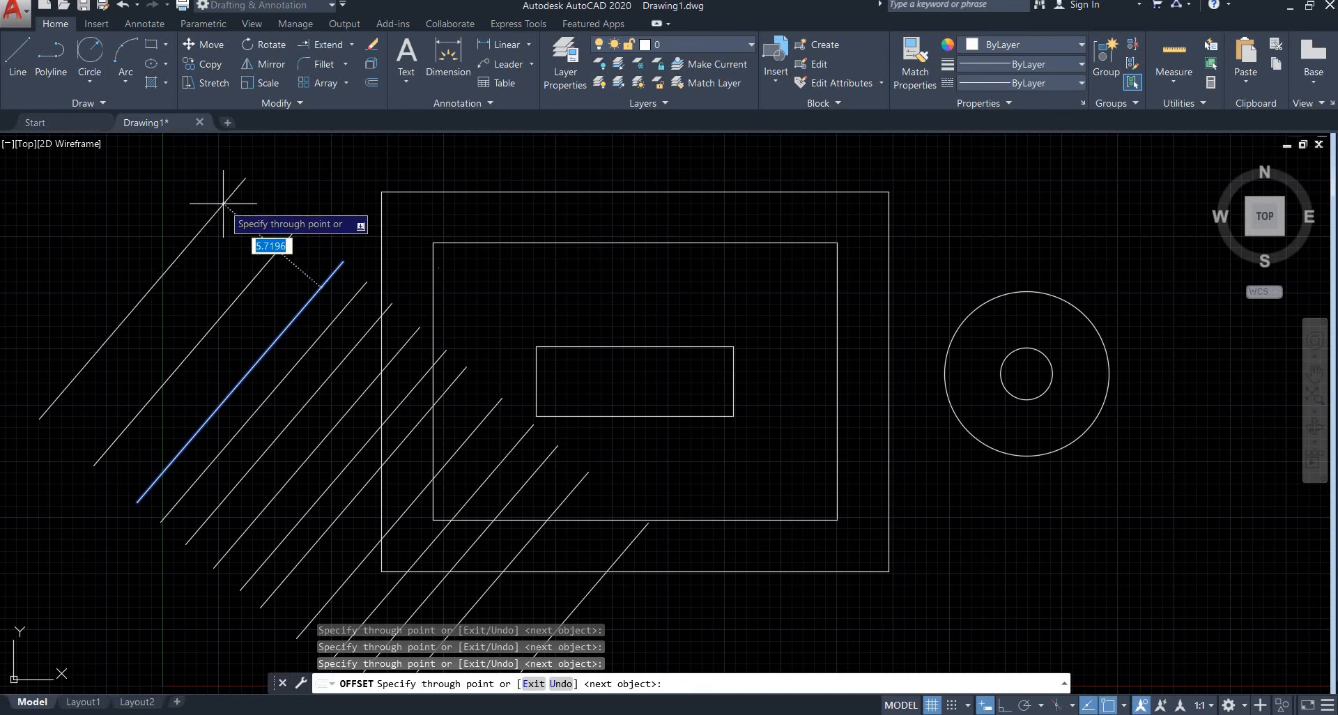
pyautogui.click(223, 203)
pyautogui.click(247, 223)
pyautogui.click(315, 248)
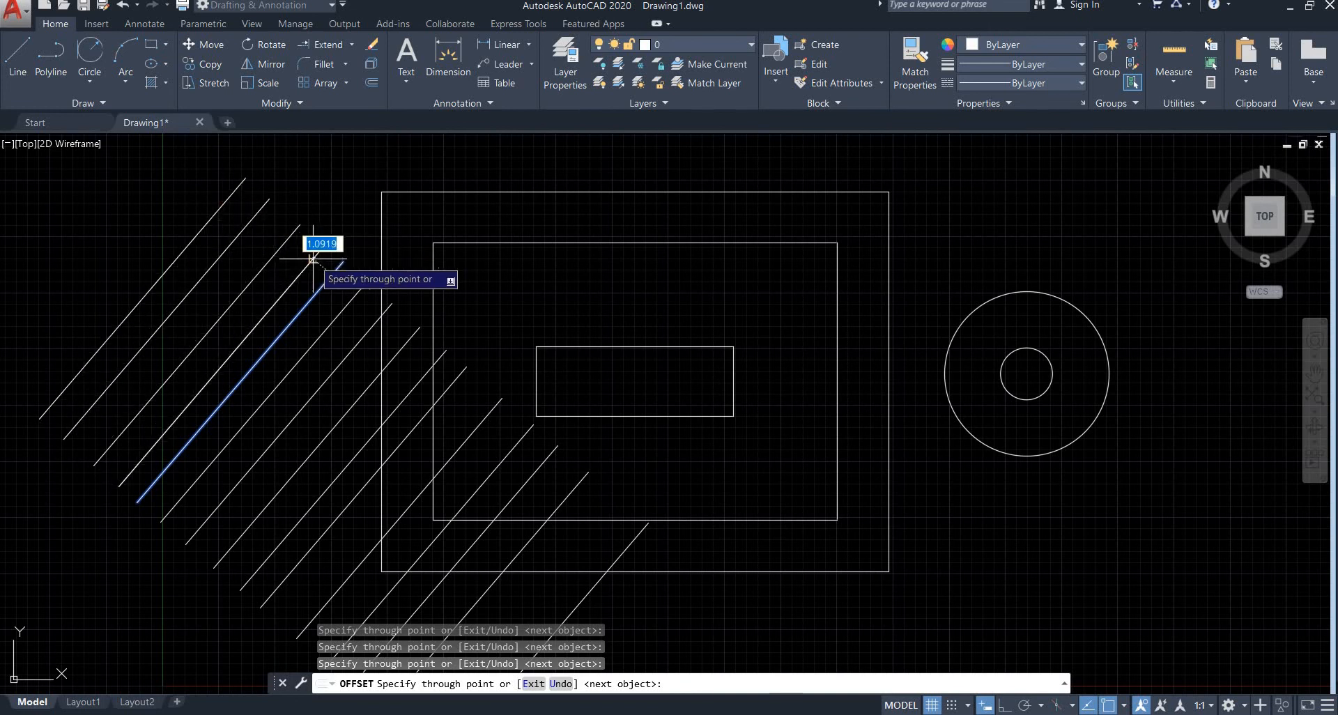
pyautogui.click(197, 186)
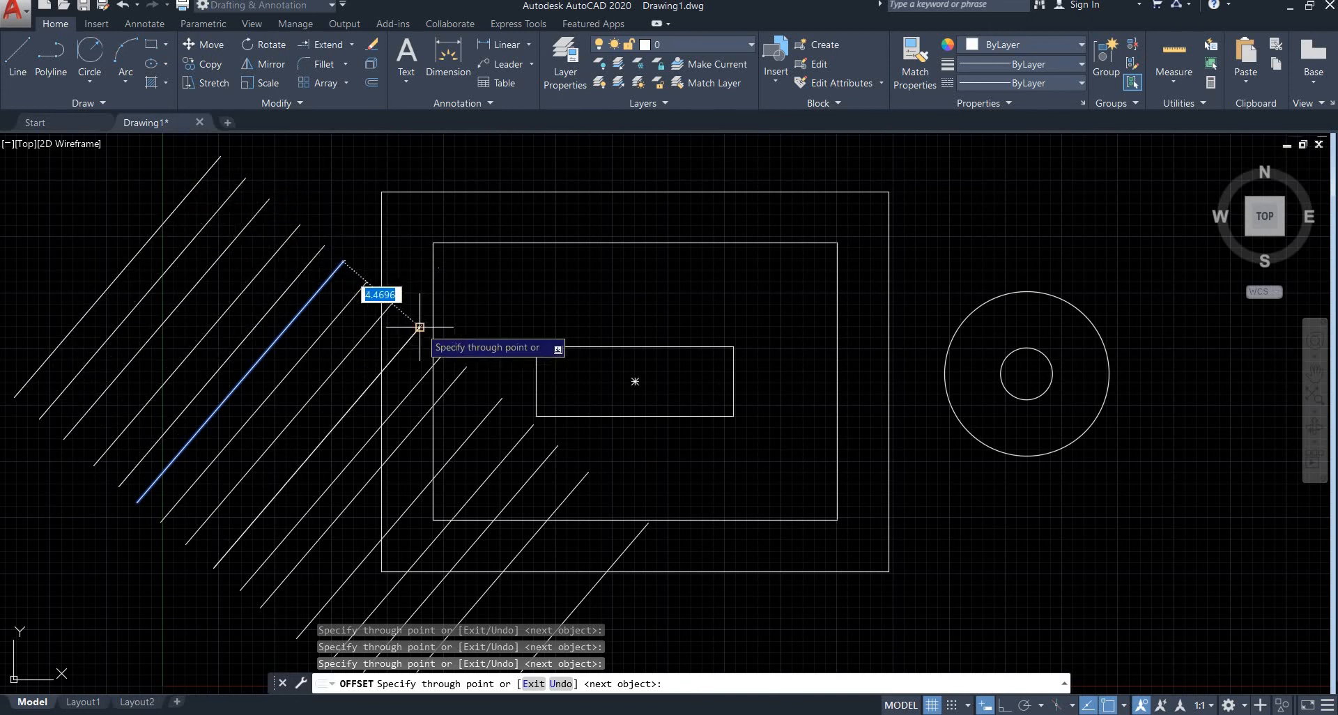
pyautogui.click(533, 322)
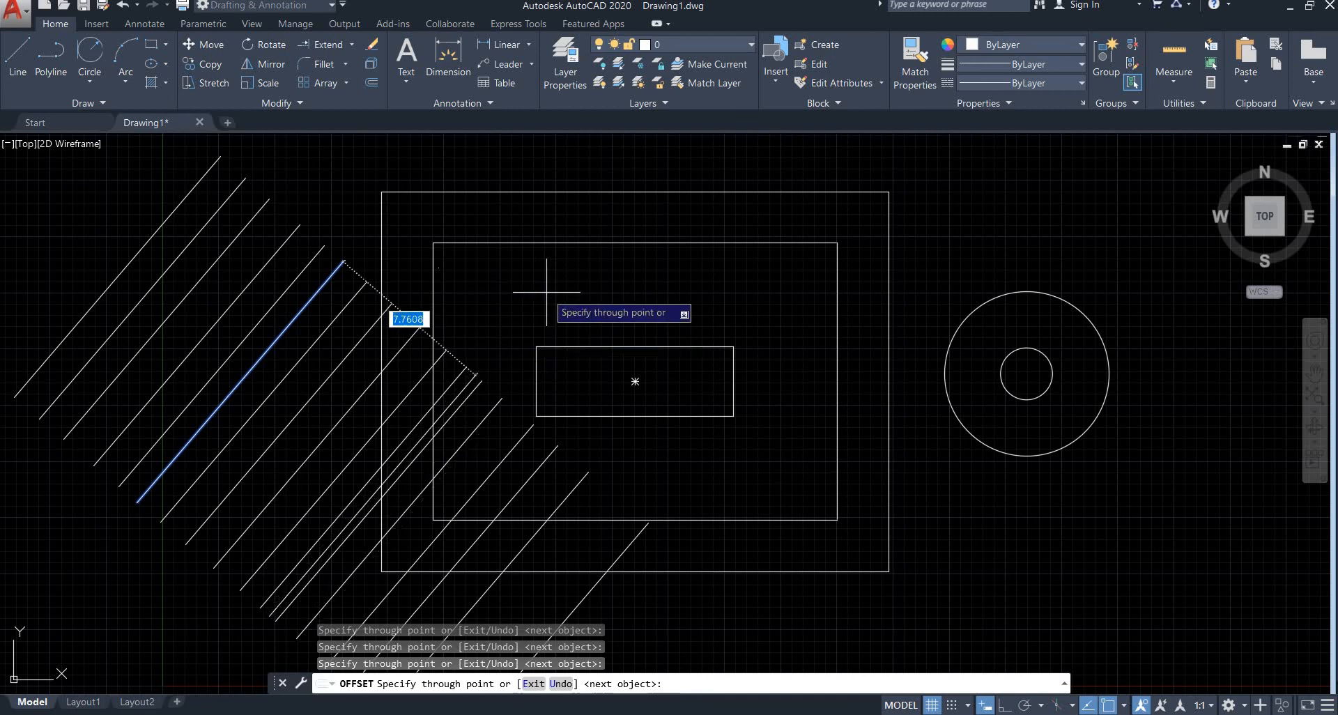